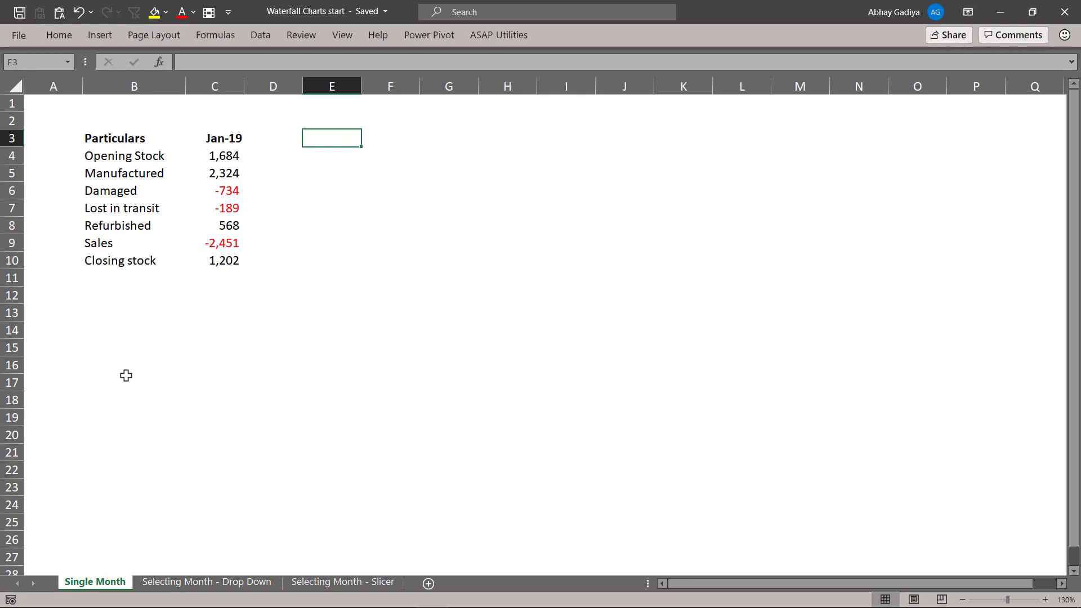
Insert a waterfall chart from the stock data in B4:C10 and place it just beside the table
left_click_drag(125, 162, 205, 255)
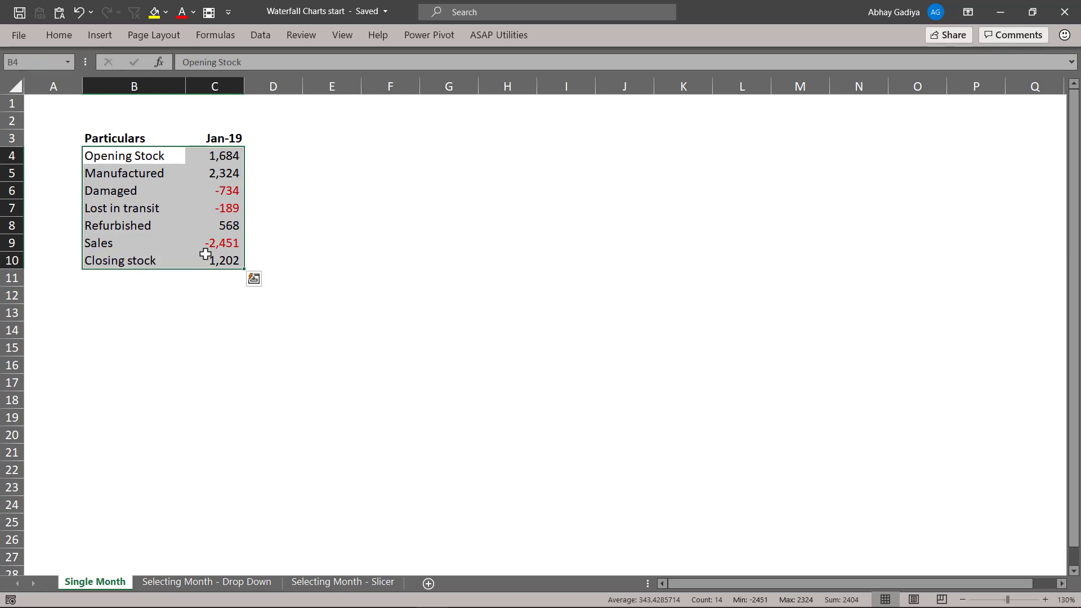
left_click(105, 32)
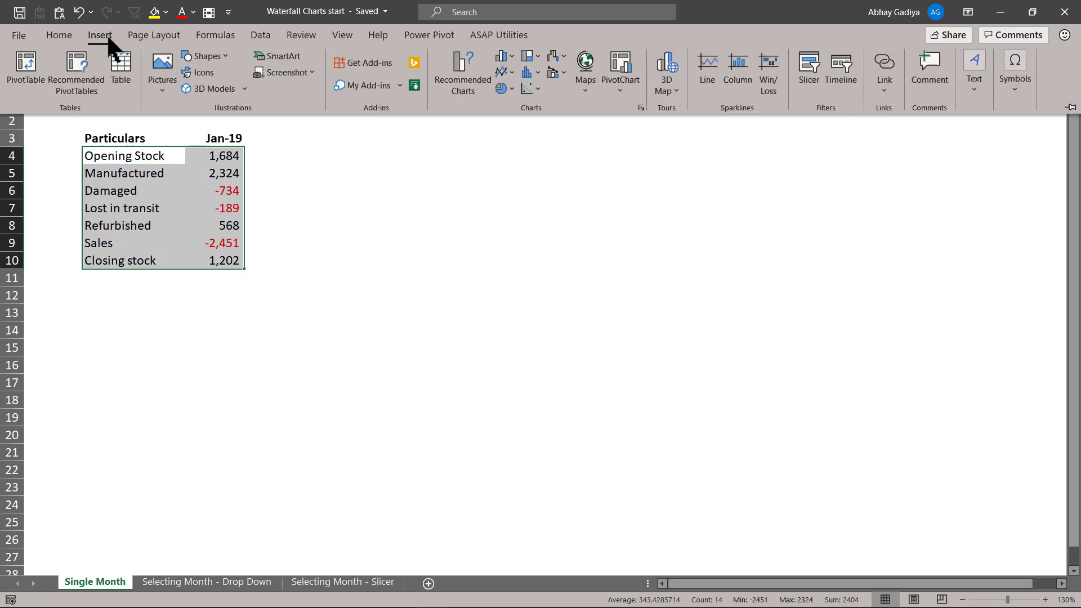
left_click(549, 54)
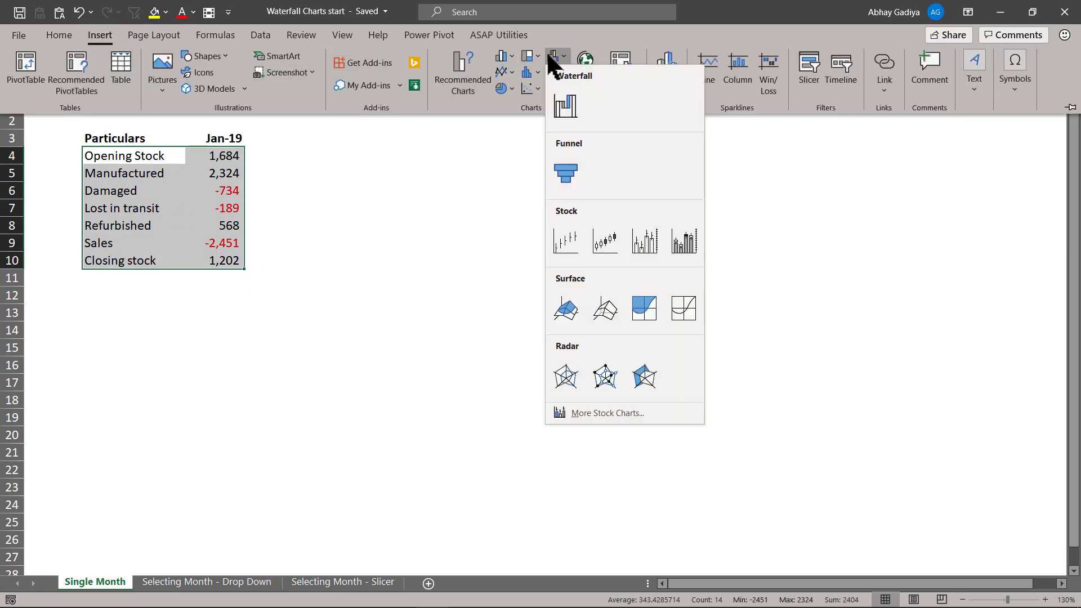
left_click(566, 106)
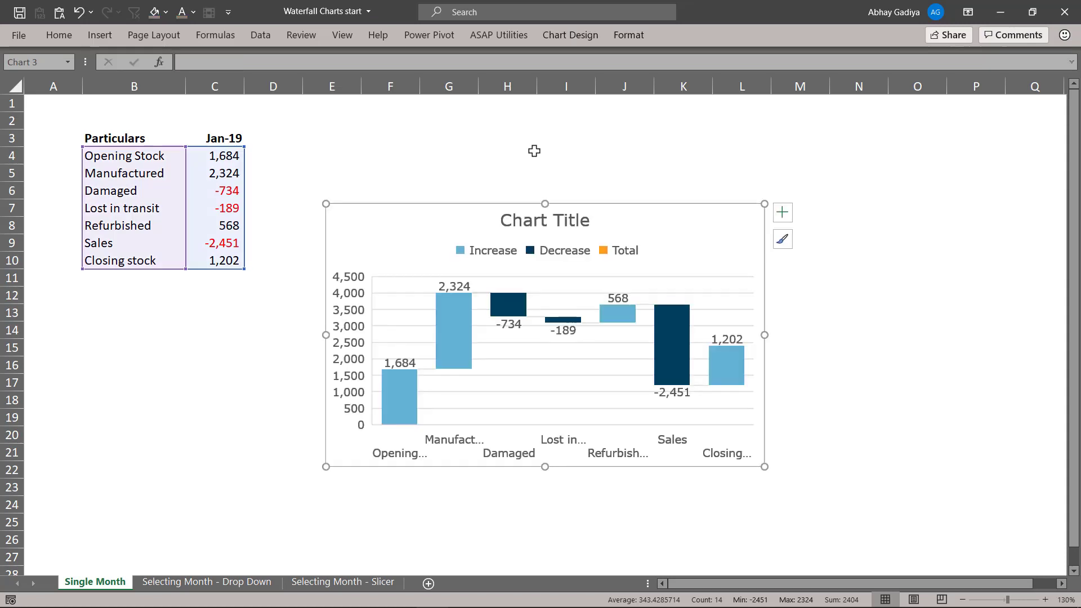
left_click_drag(375, 210, 339, 204)
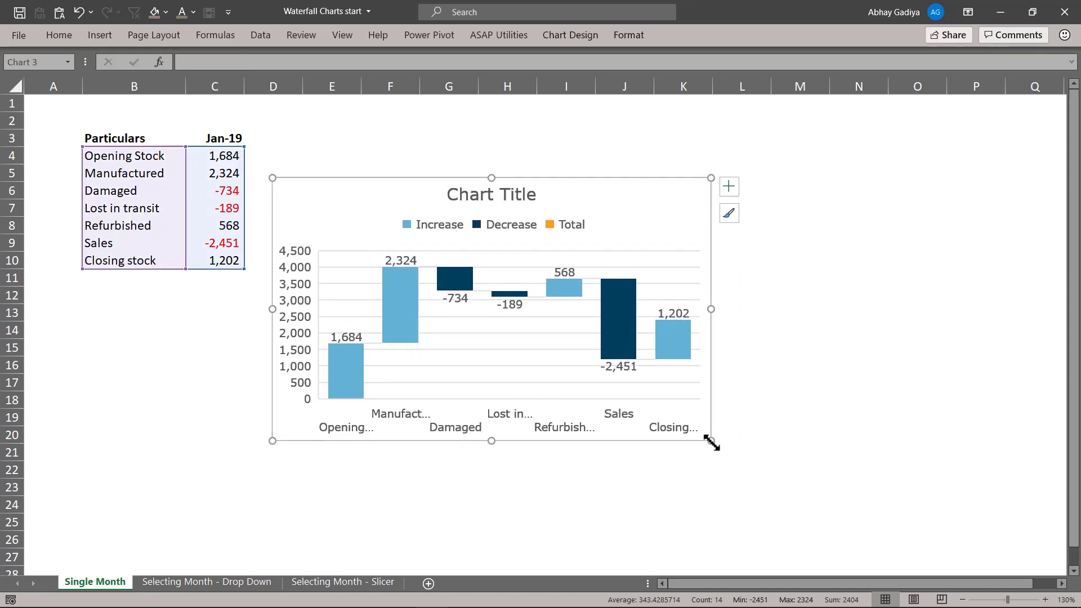
Resize the waterfall chart to 8" wide and 4" high
left_click_drag(712, 441, 972, 452)
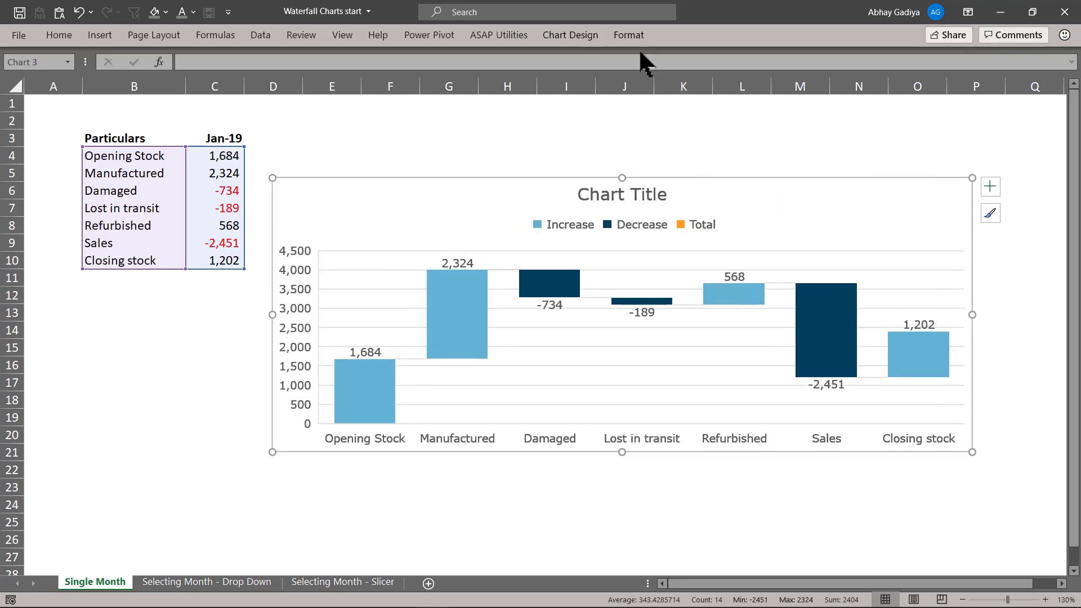
left_click(640, 34)
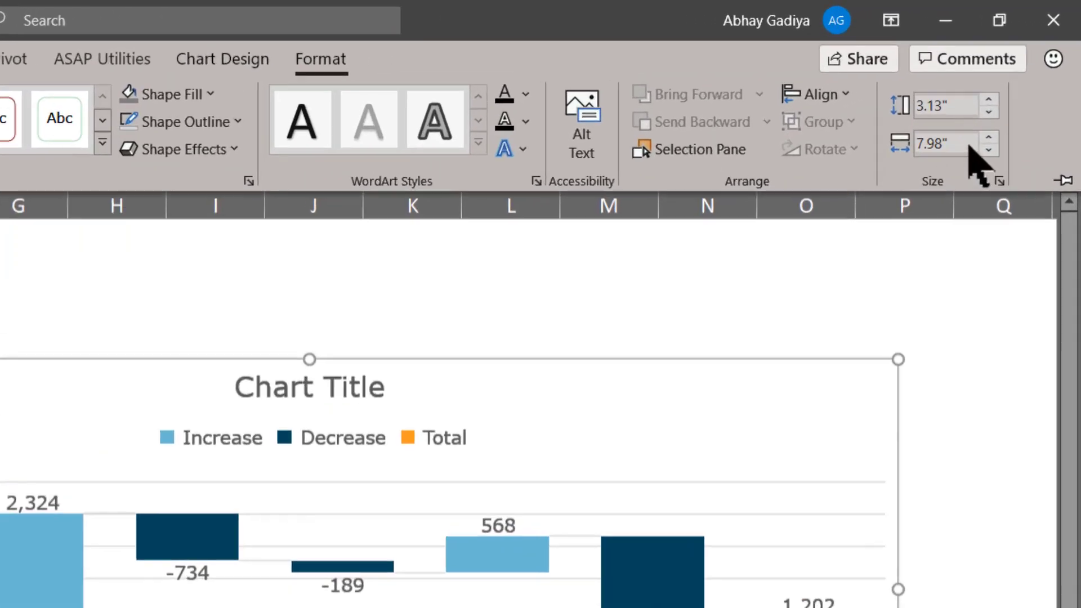
left_click(956, 145)
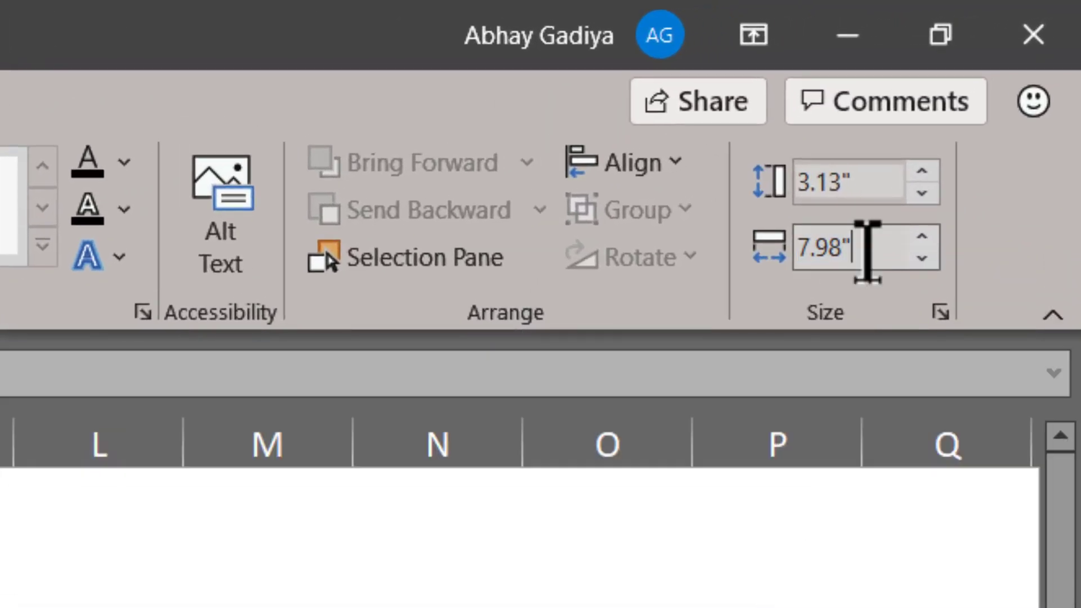
left_click_drag(866, 250, 777, 248)
type("8")
key("Return")
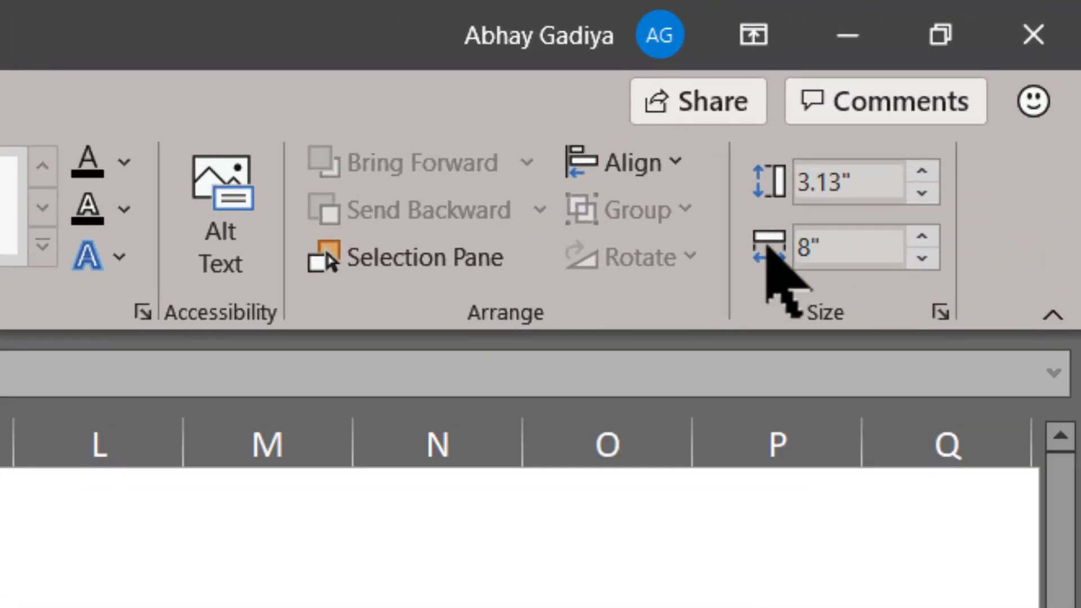
double_click(839, 175)
type("4")
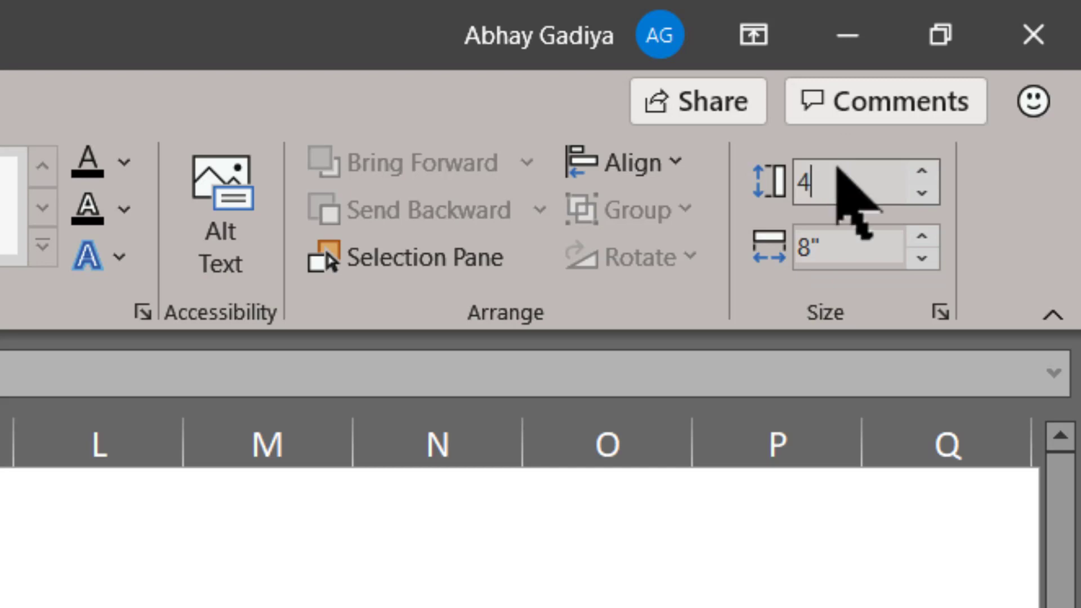
key("Return")
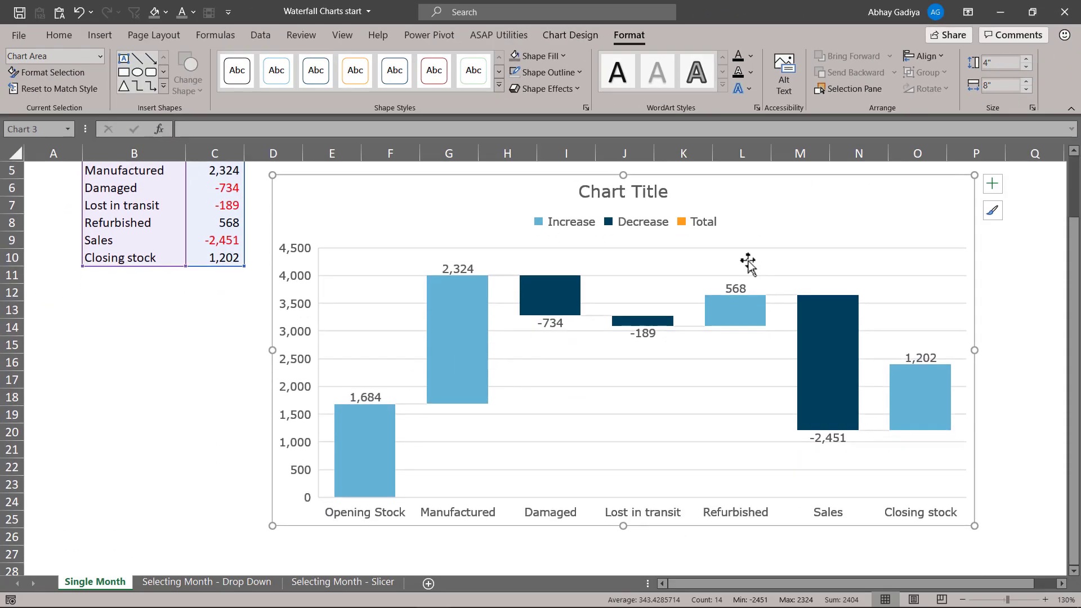
left_click(1069, 108)
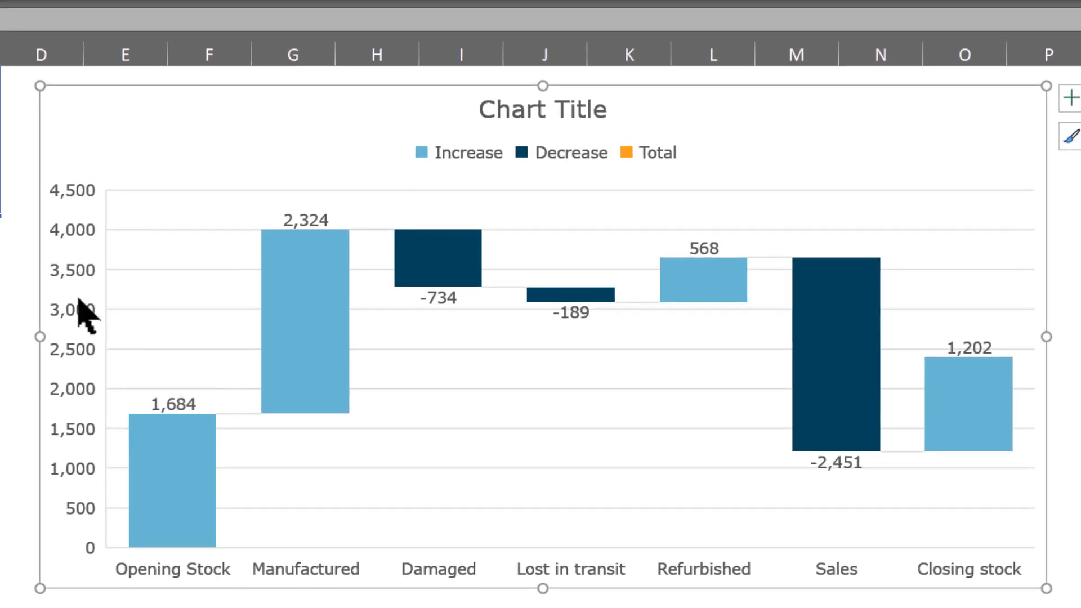
Delete the chart's vertical axis and its horizontal gridlines
left_click(79, 305)
key("Delete")
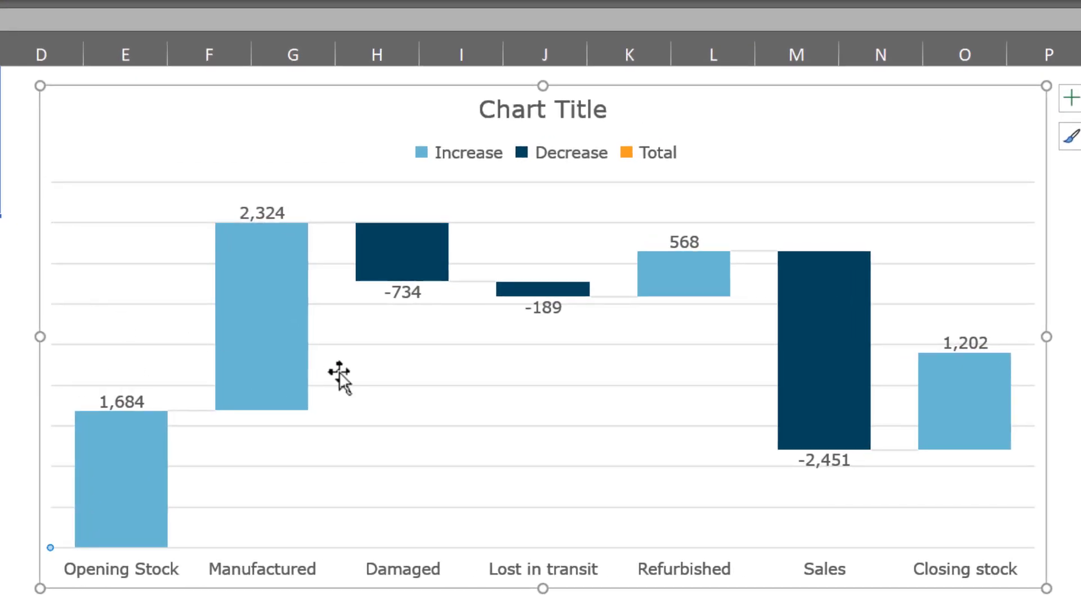
left_click(384, 344)
key("Delete")
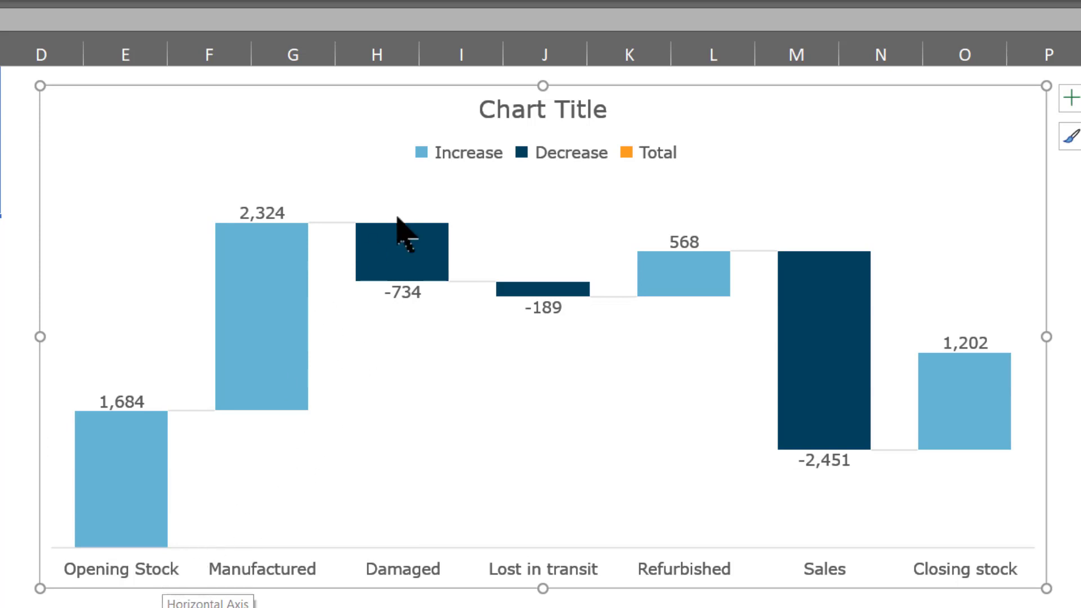
Fill all Increase columns with the standard blue by recolouring the Increase legend entry
left_click(458, 156)
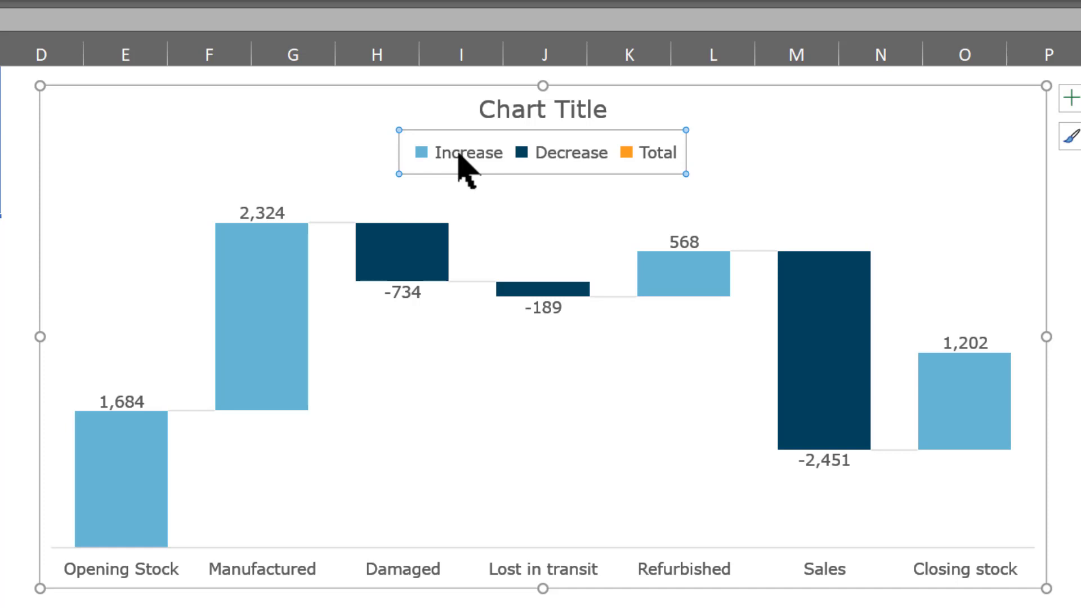
left_click(464, 169)
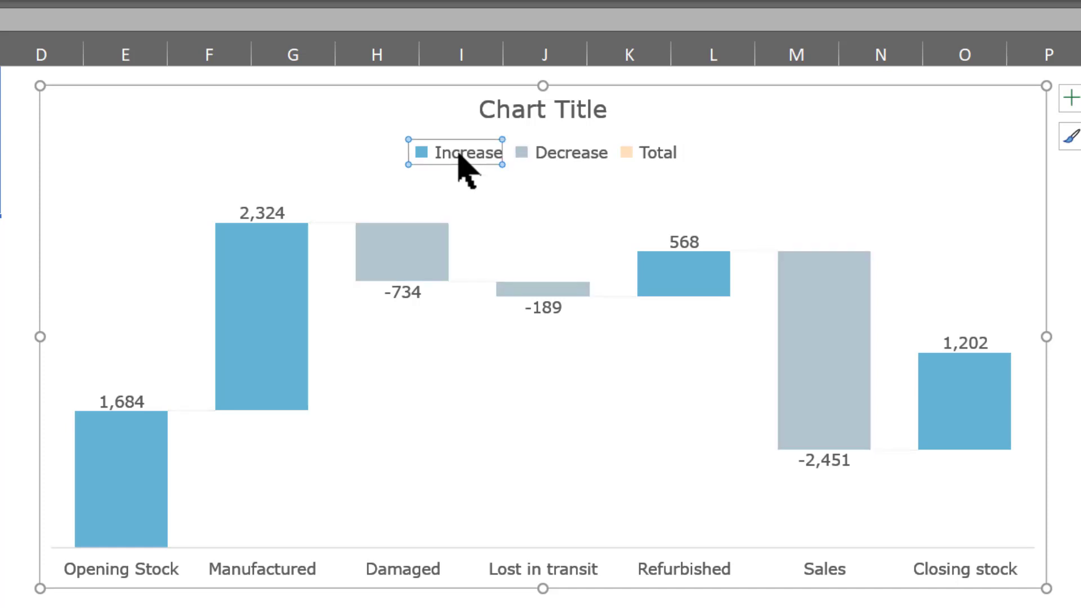
right_click(459, 159)
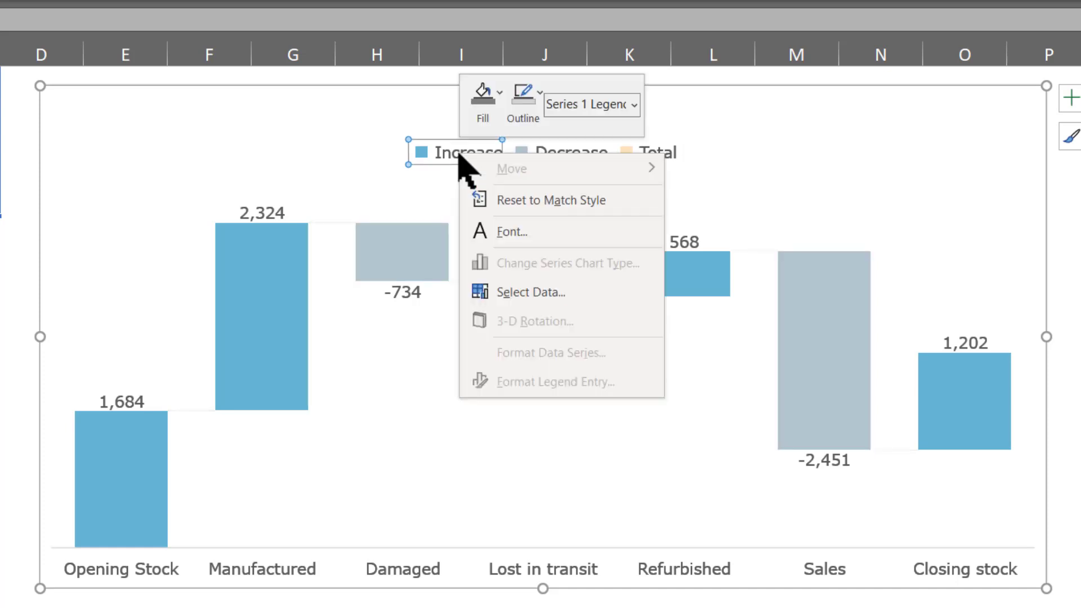
left_click(483, 110)
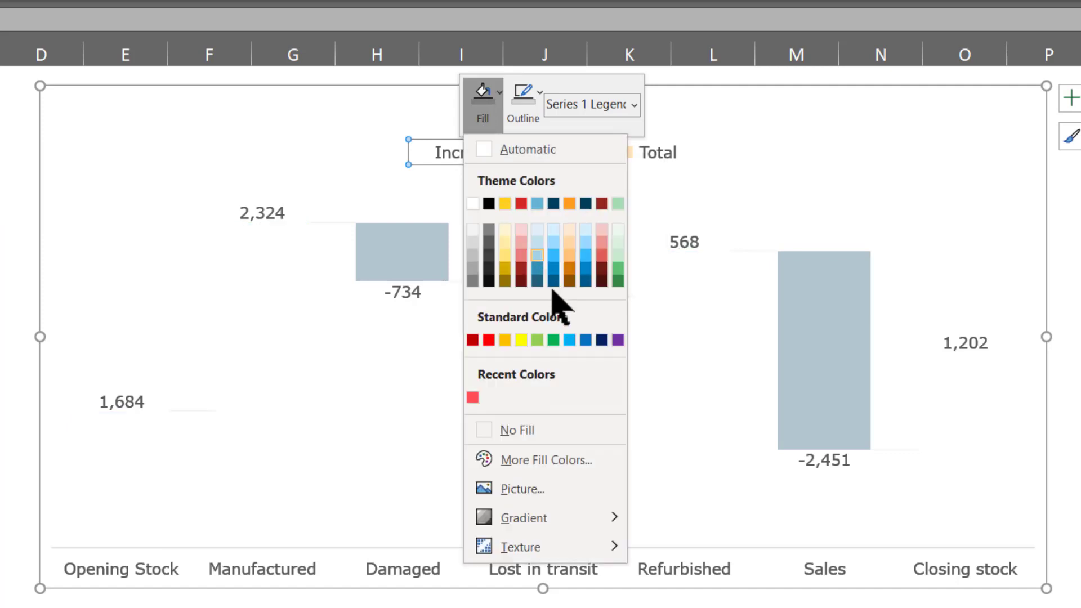
left_click(584, 340)
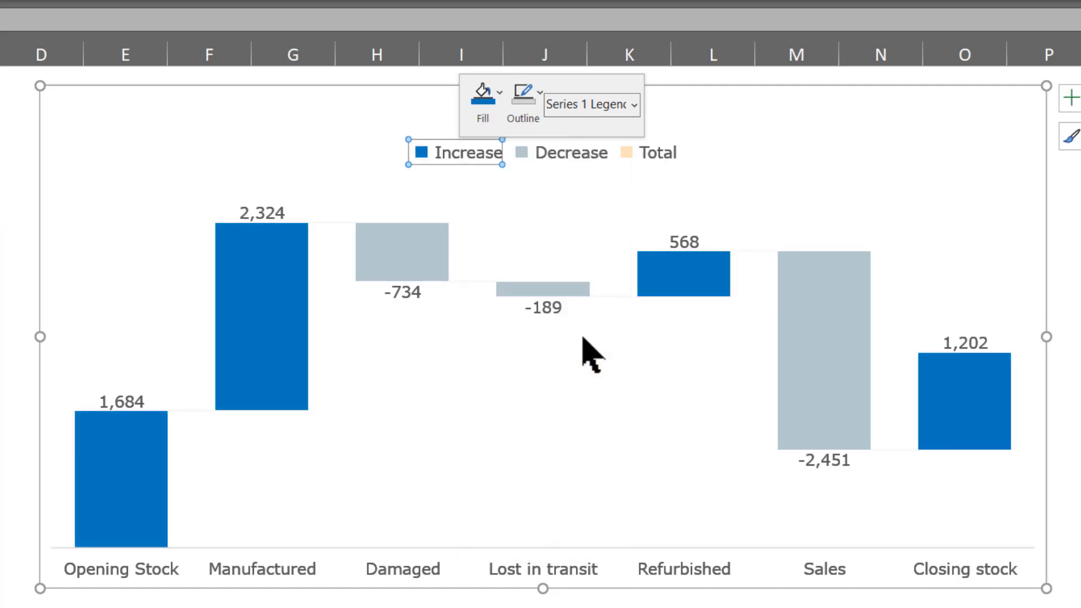
Fill all Decrease columns with the recently used light red through the Decrease legend entry
left_click(573, 150)
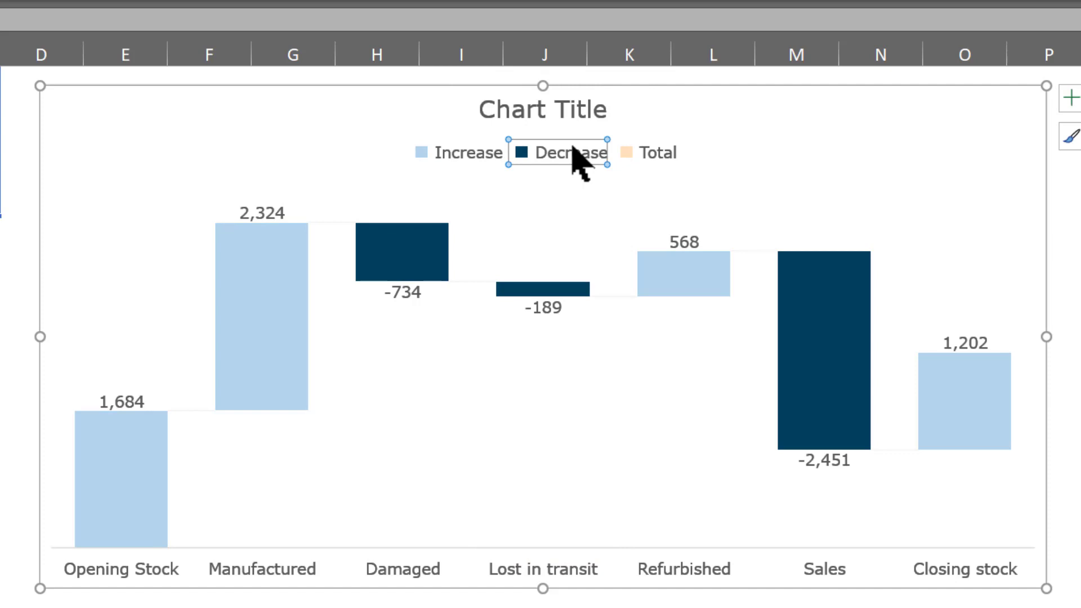
right_click(572, 147)
left_click(588, 101)
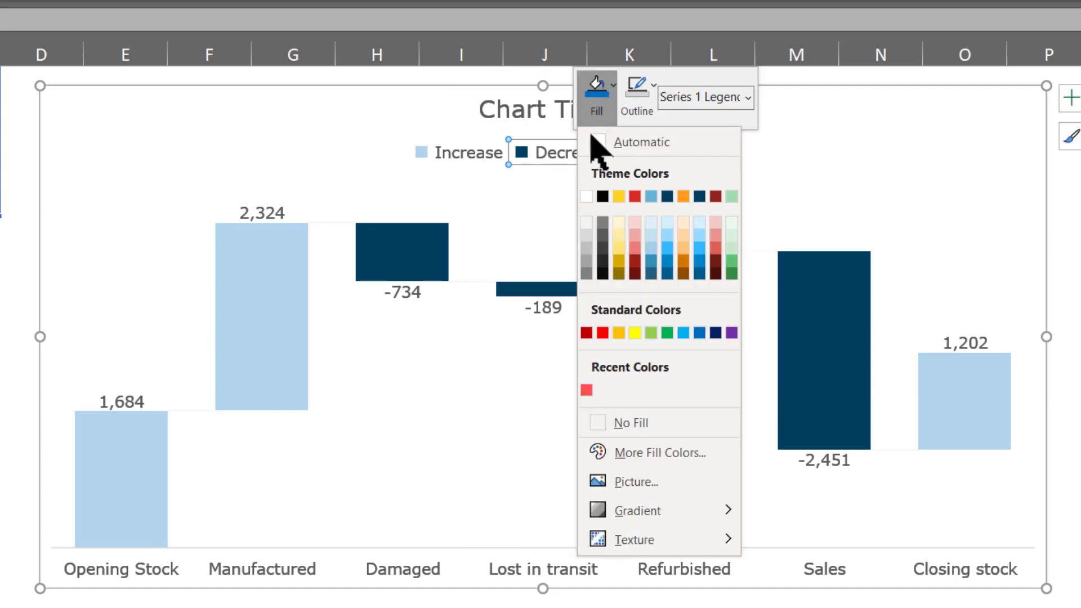
left_click(586, 390)
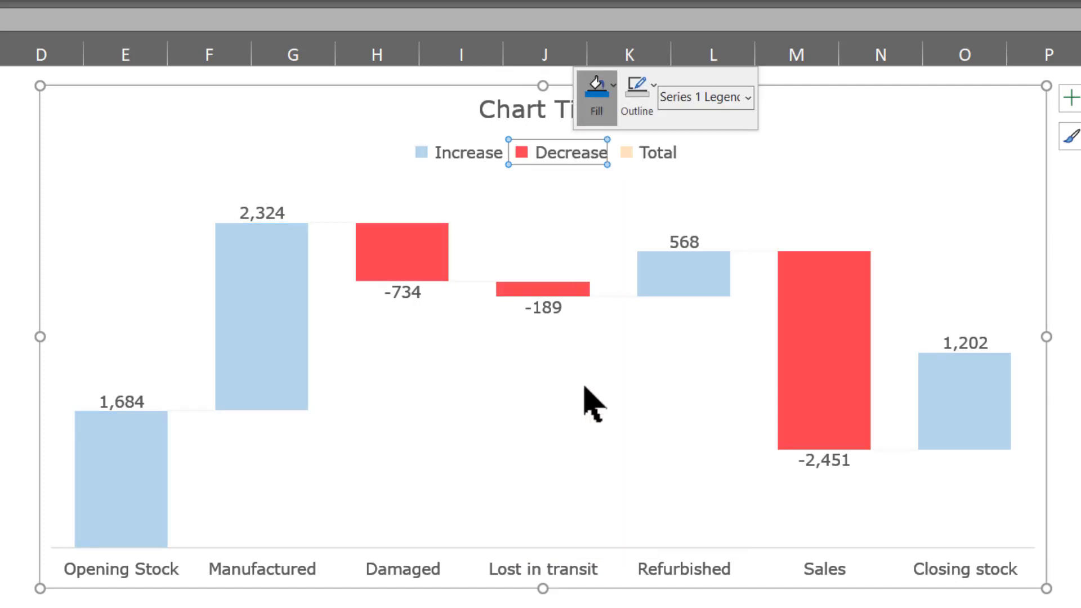
Set the fill of the Total legend entry to dark grey and deselect it
left_click(656, 152)
right_click(656, 147)
left_click(678, 90)
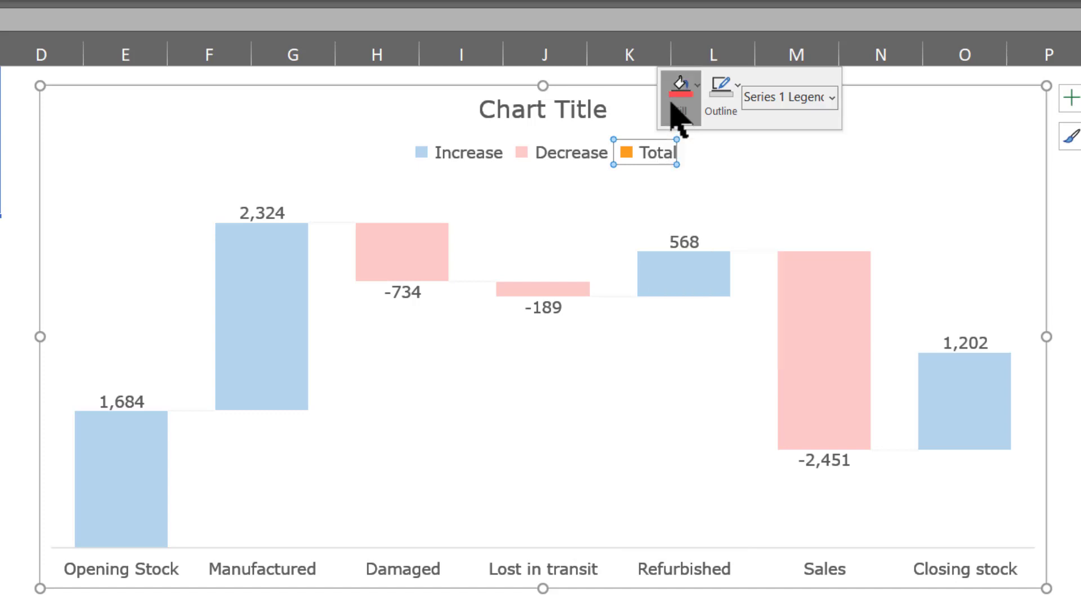
left_click(670, 274)
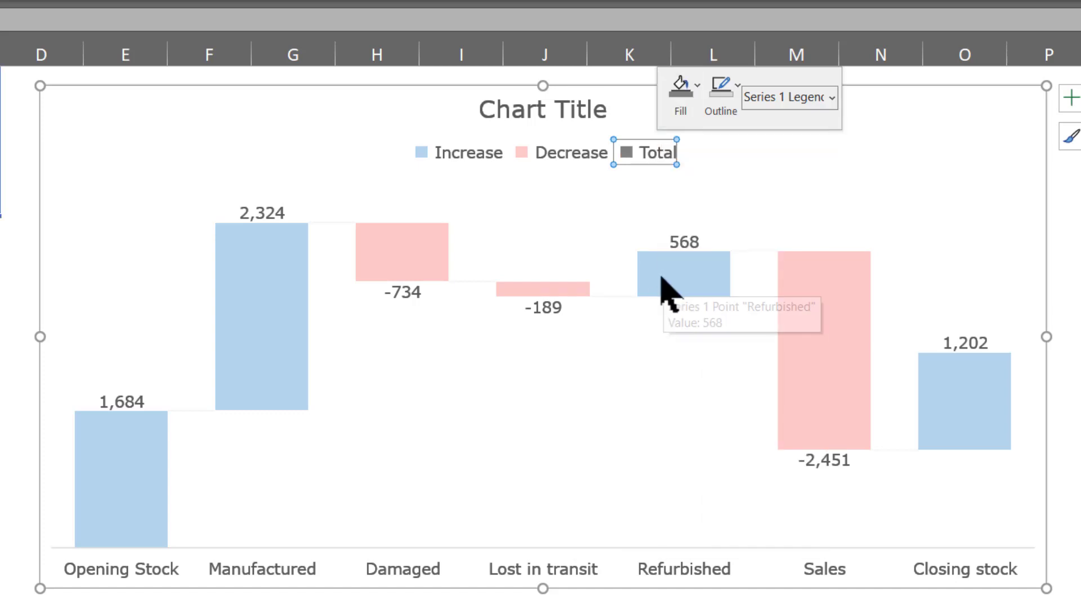
left_click(374, 136)
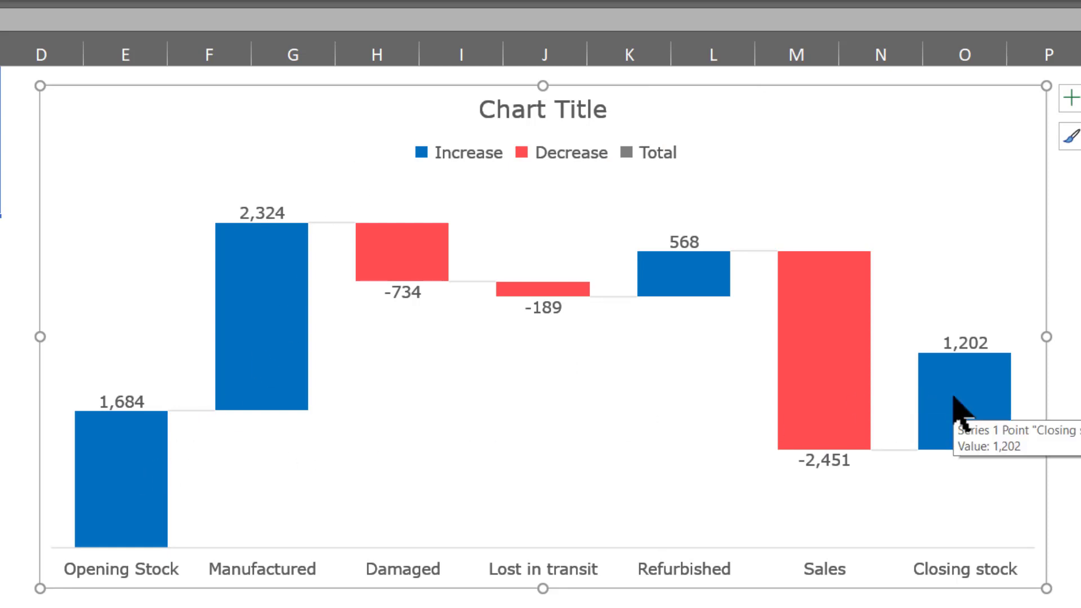
Set the Opening Stock column as a total in the waterfall chart
left_click(112, 469)
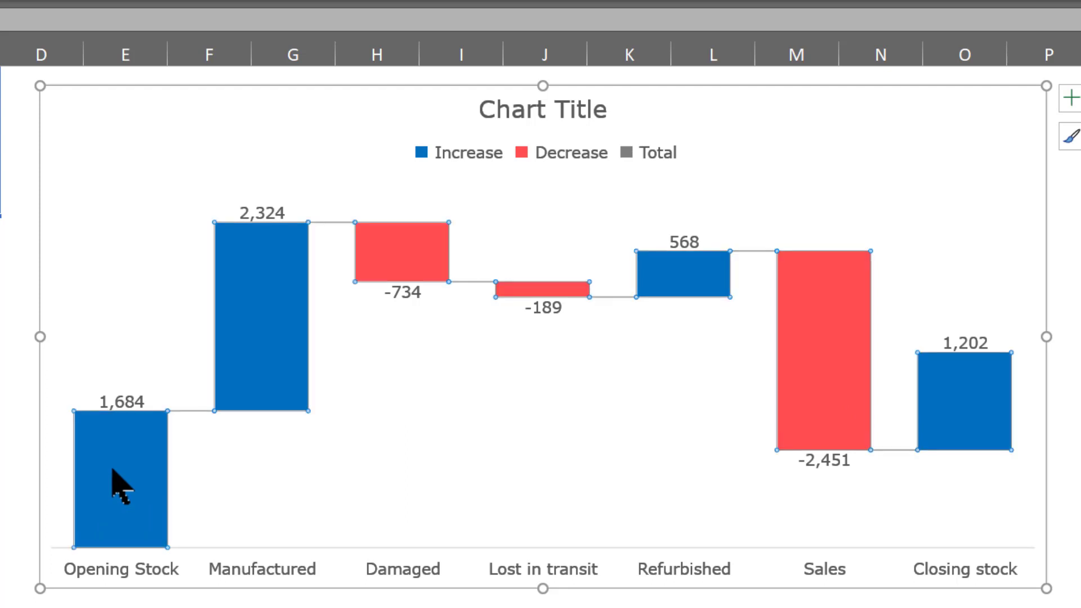
left_click(112, 471)
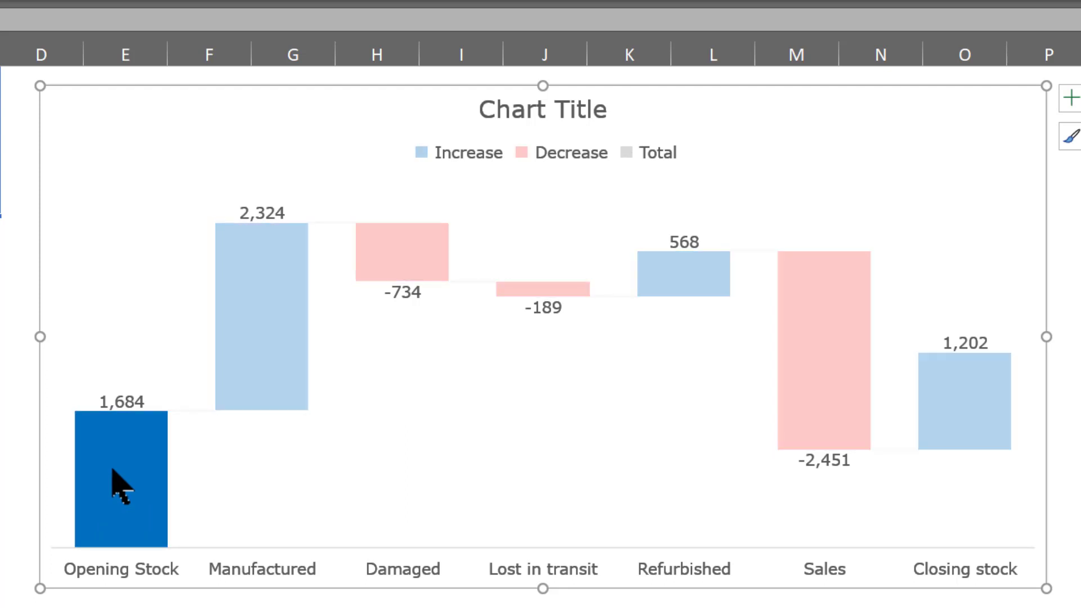
right_click(114, 469)
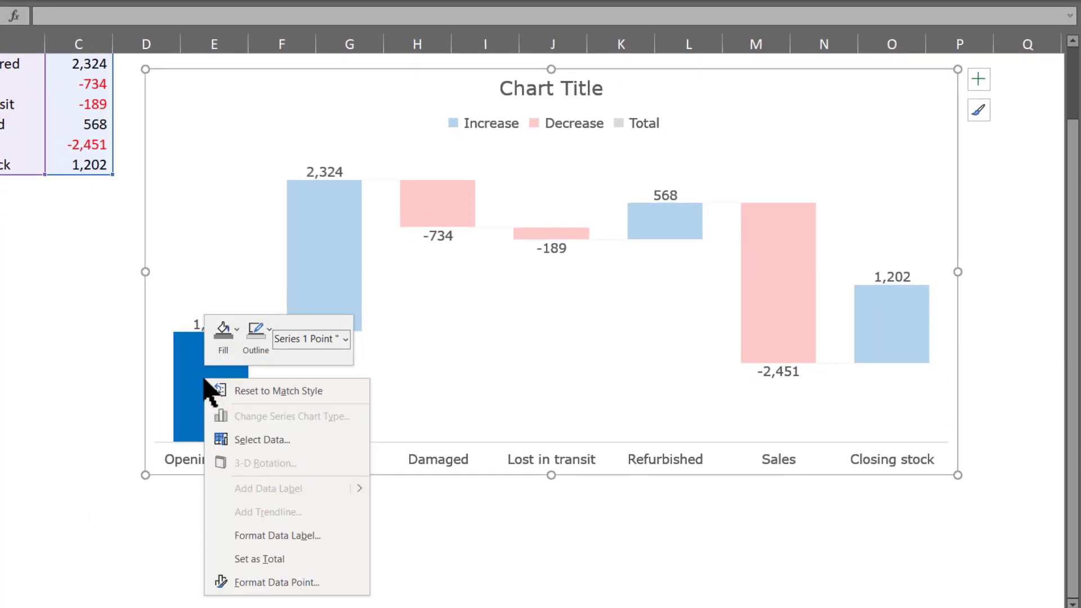
left_click(264, 559)
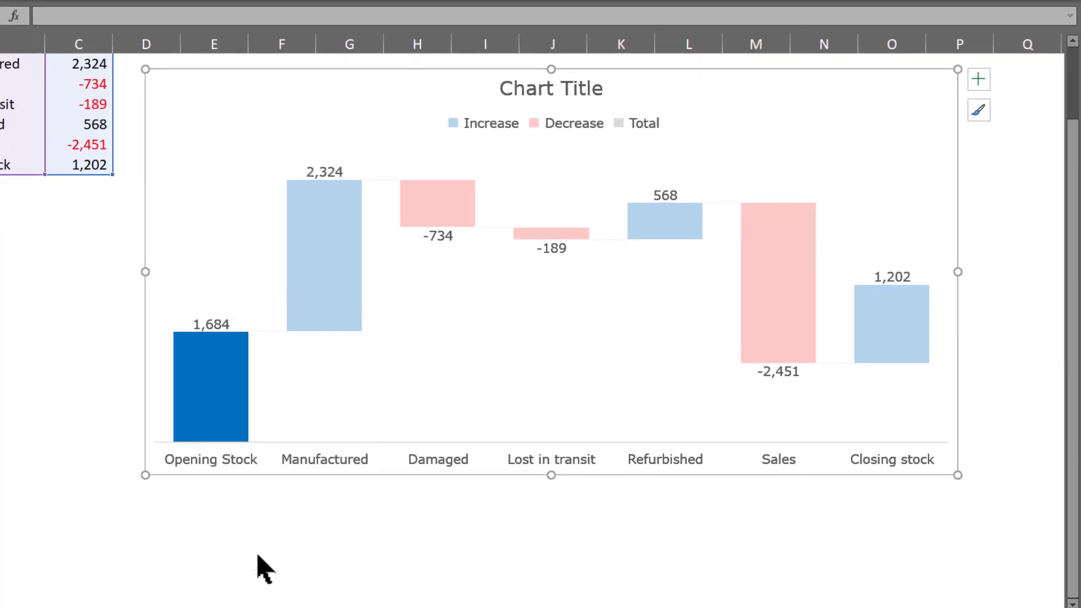
Set the Closing stock column as a total and clear the column selection
left_click(892, 338)
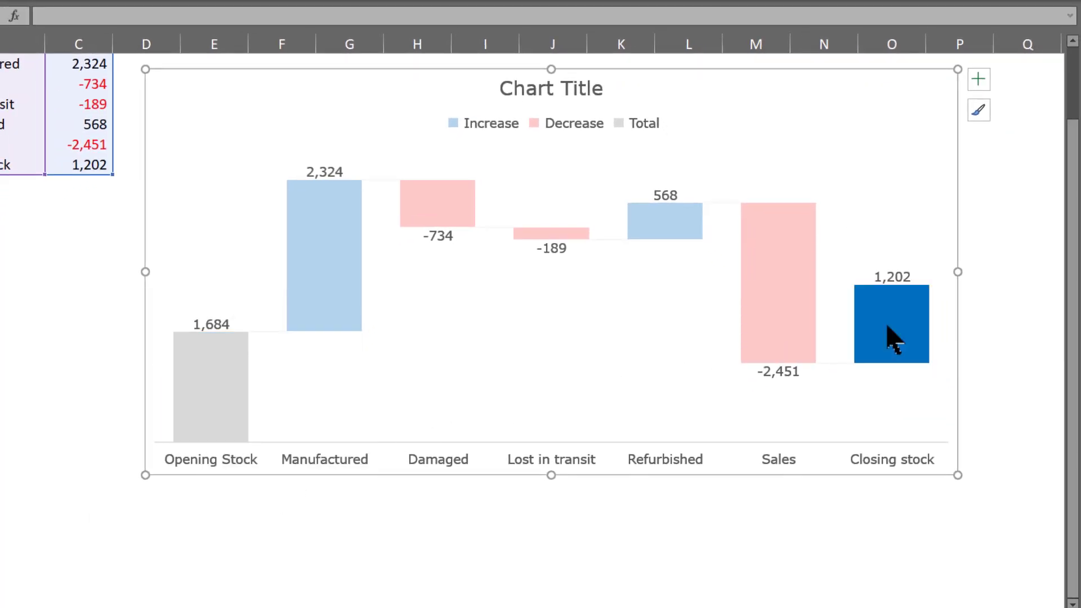
right_click(887, 325)
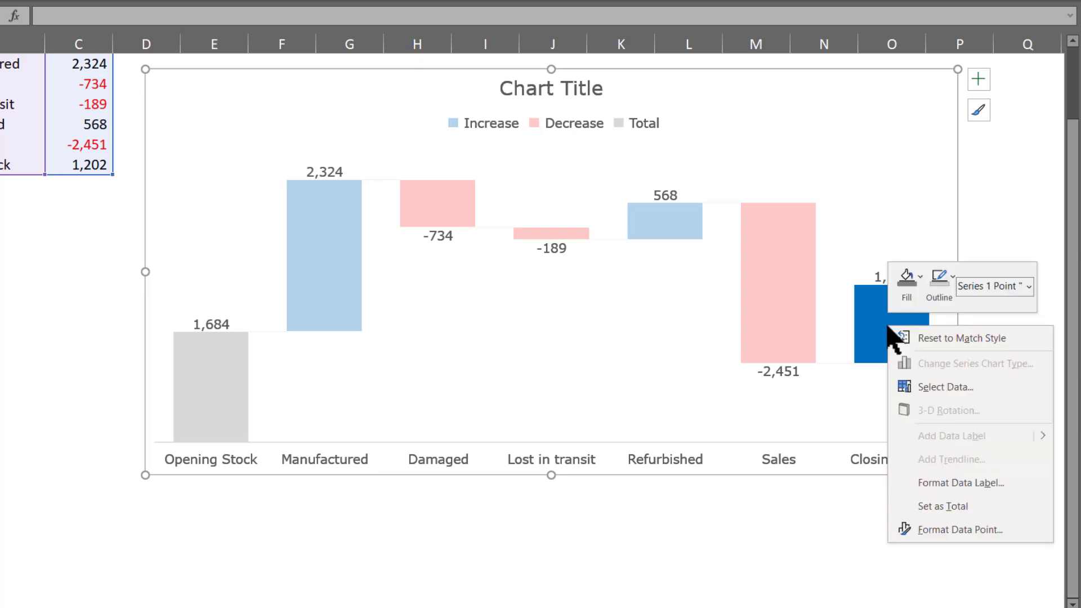
left_click(942, 506)
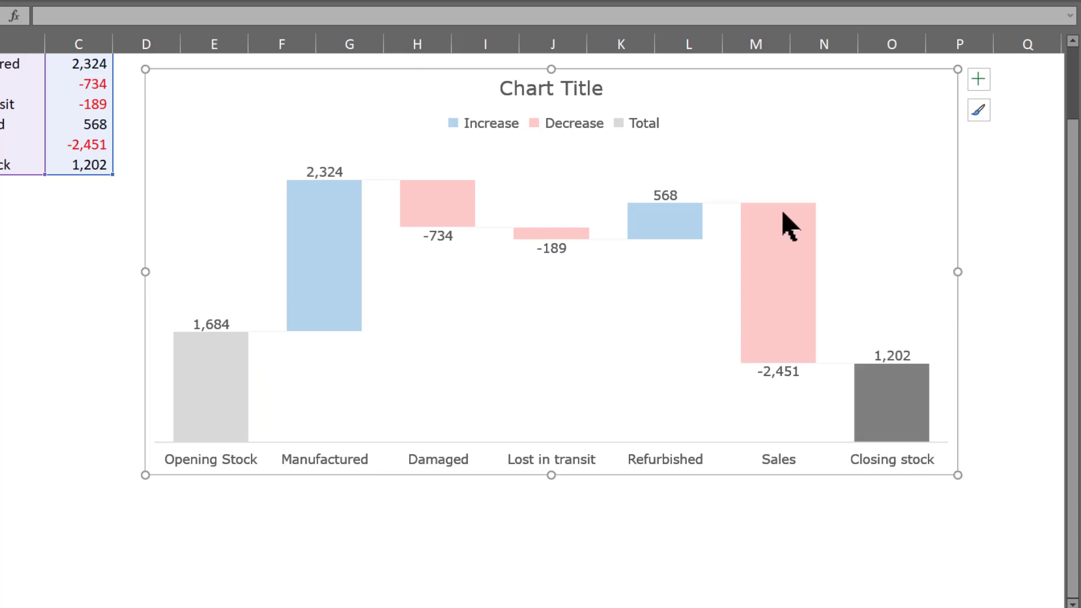
left_click(800, 124)
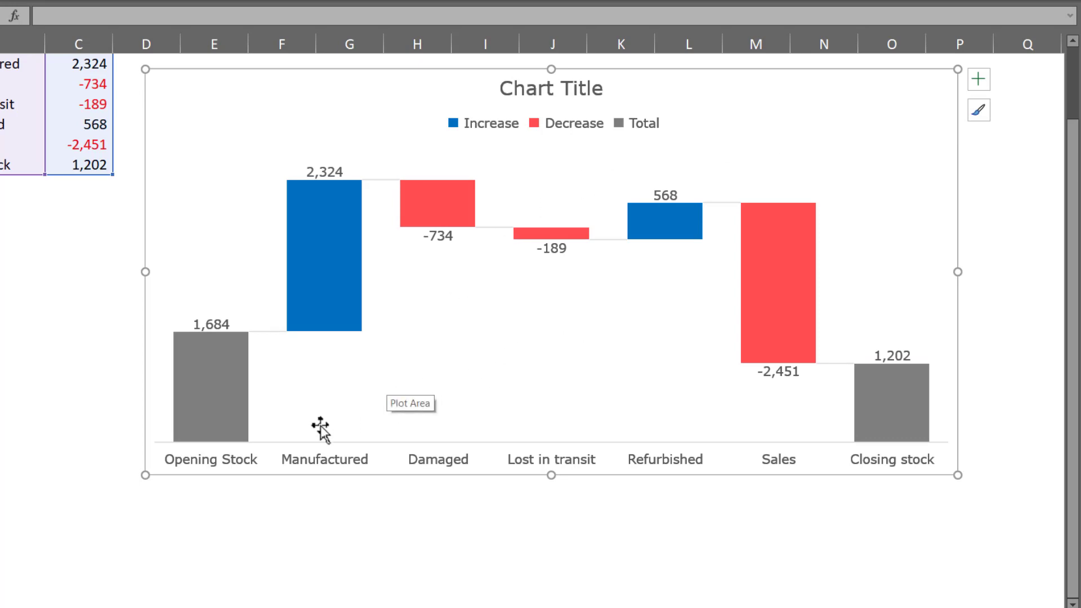
Remove the line of the waterfall chart's horizontal axis by setting it to No line
left_click(222, 460)
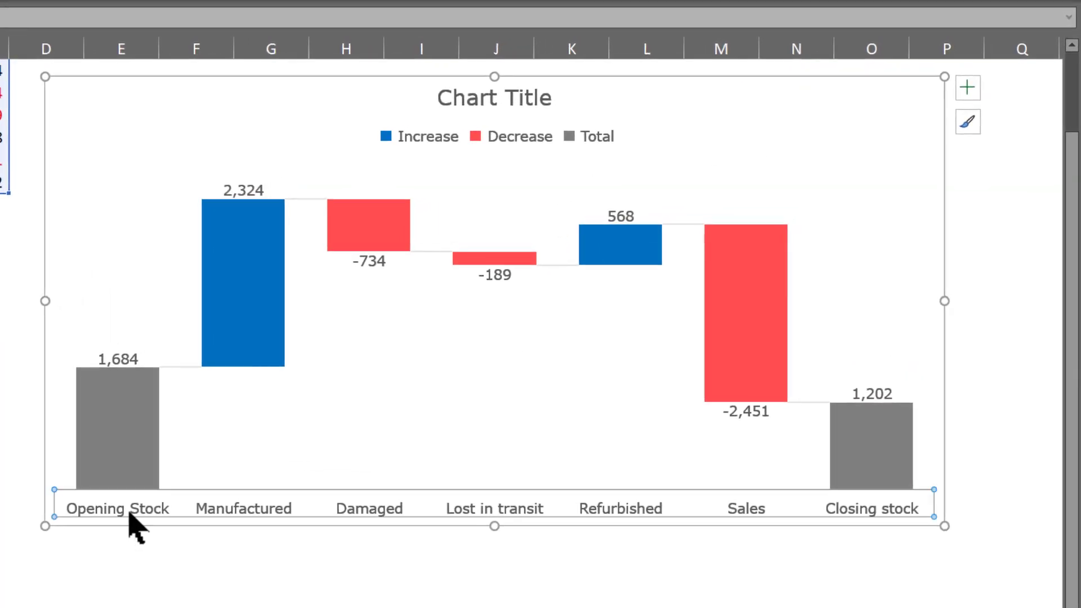
double_click(130, 513)
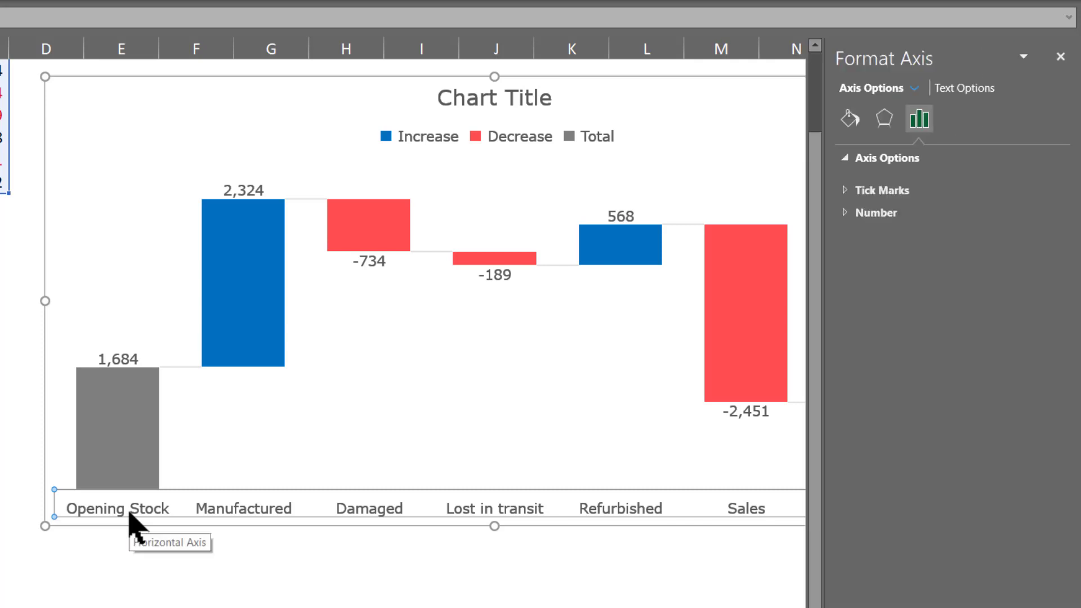
left_click(849, 119)
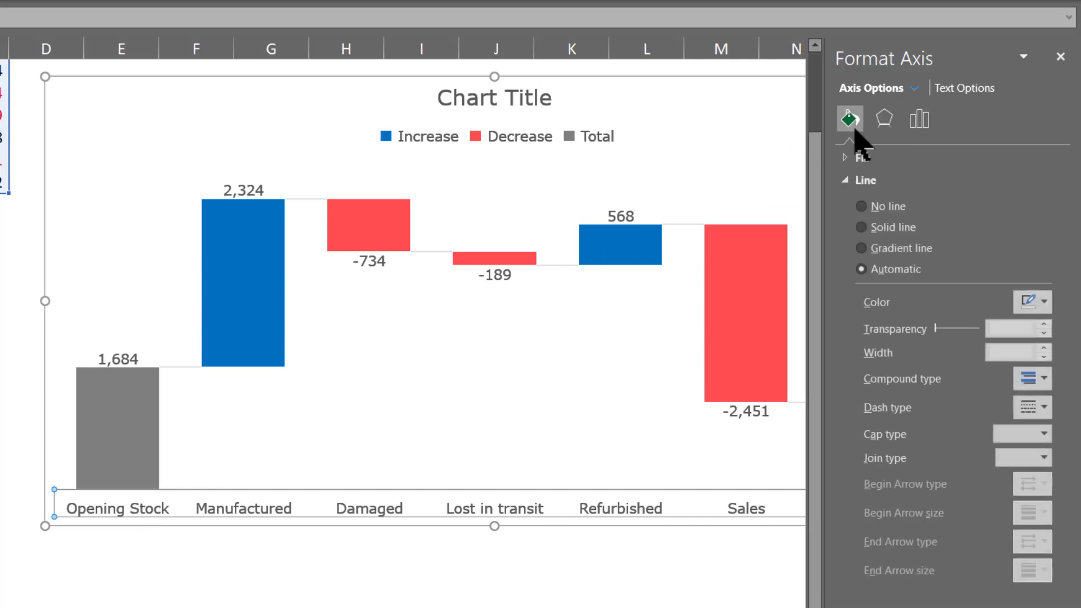
left_click(871, 207)
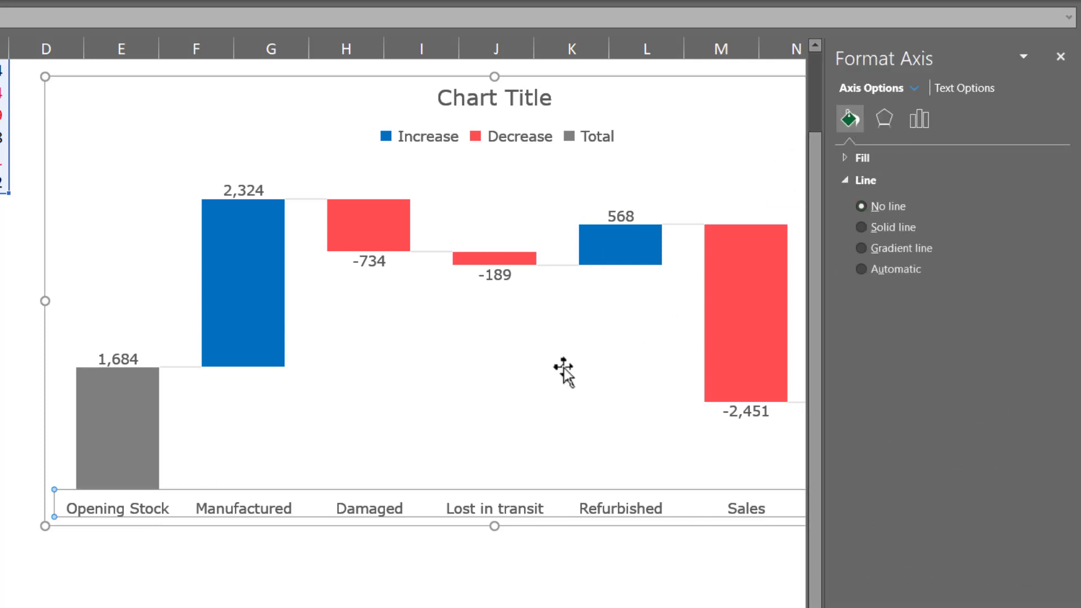
Add major gridlines to the horizontal axis and format them as light grey dashed lines 0.5 pt wide
right_click(214, 508)
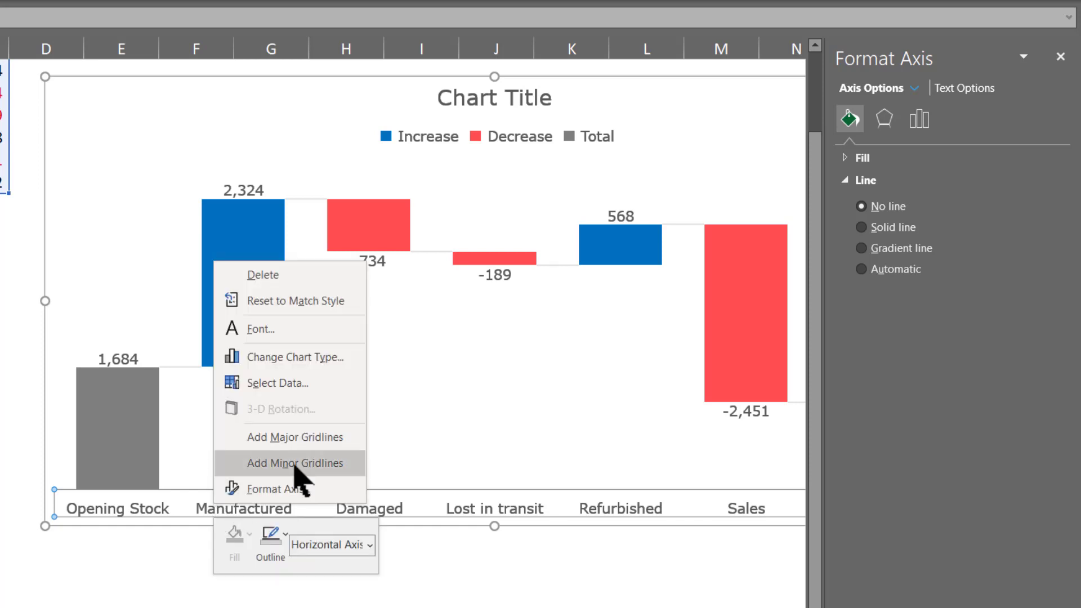
left_click(324, 438)
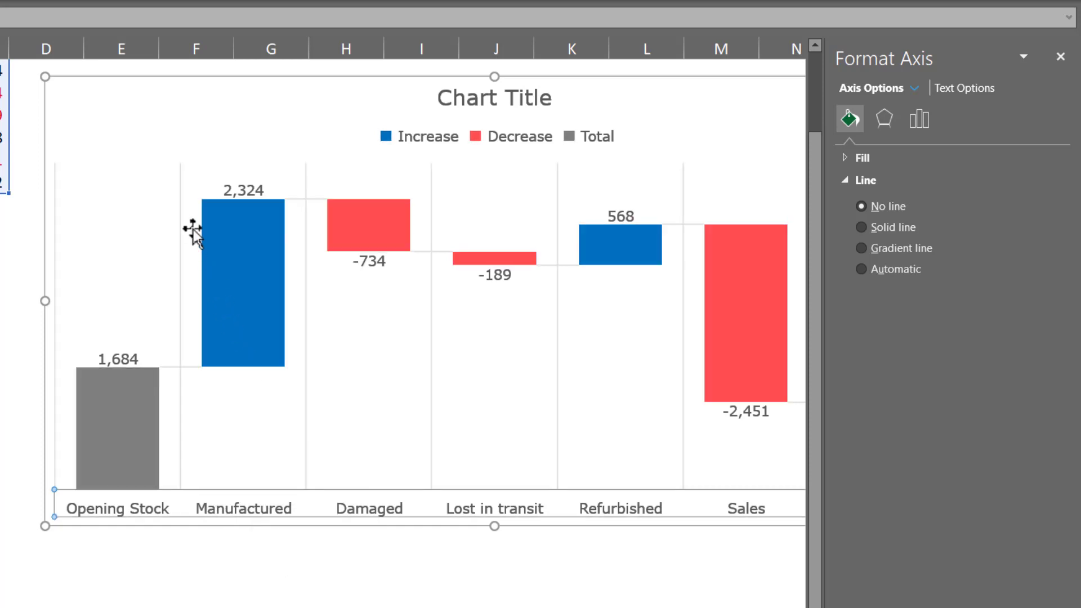
left_click(179, 217)
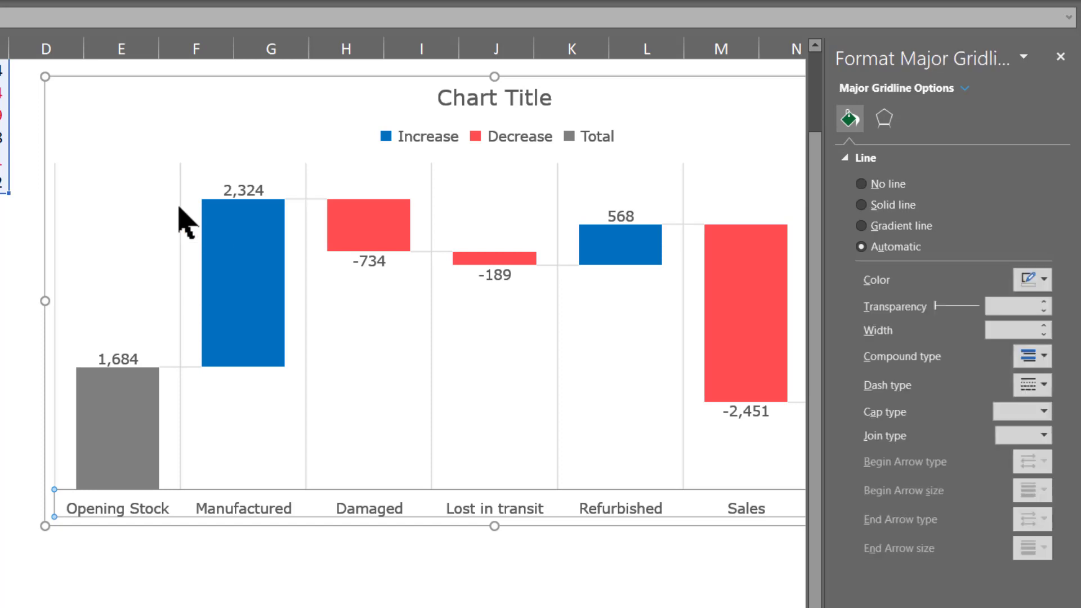
left_click(1041, 279)
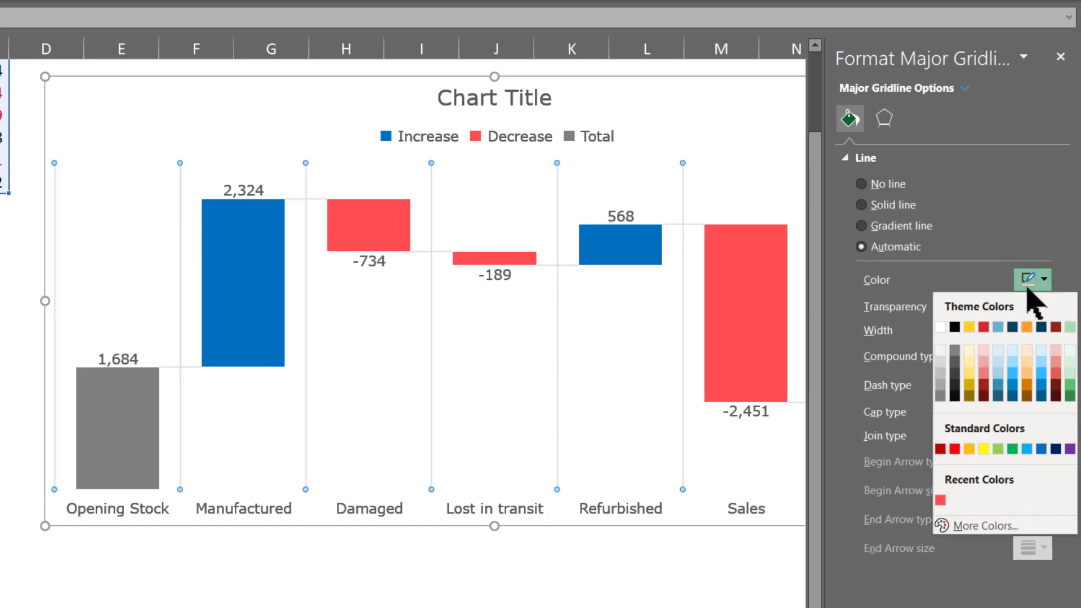
left_click(940, 365)
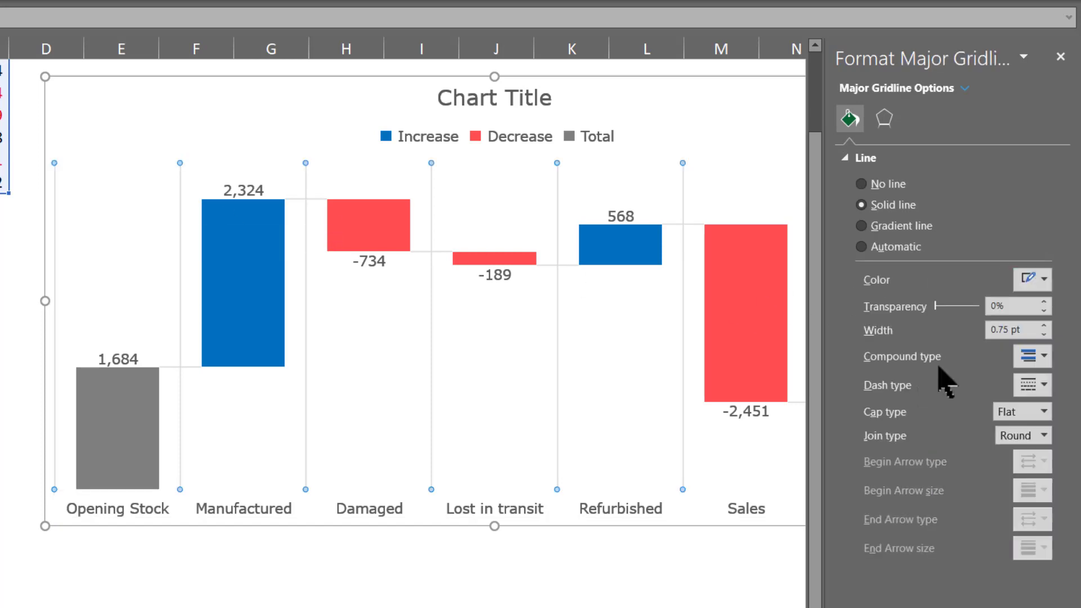
left_click(1042, 385)
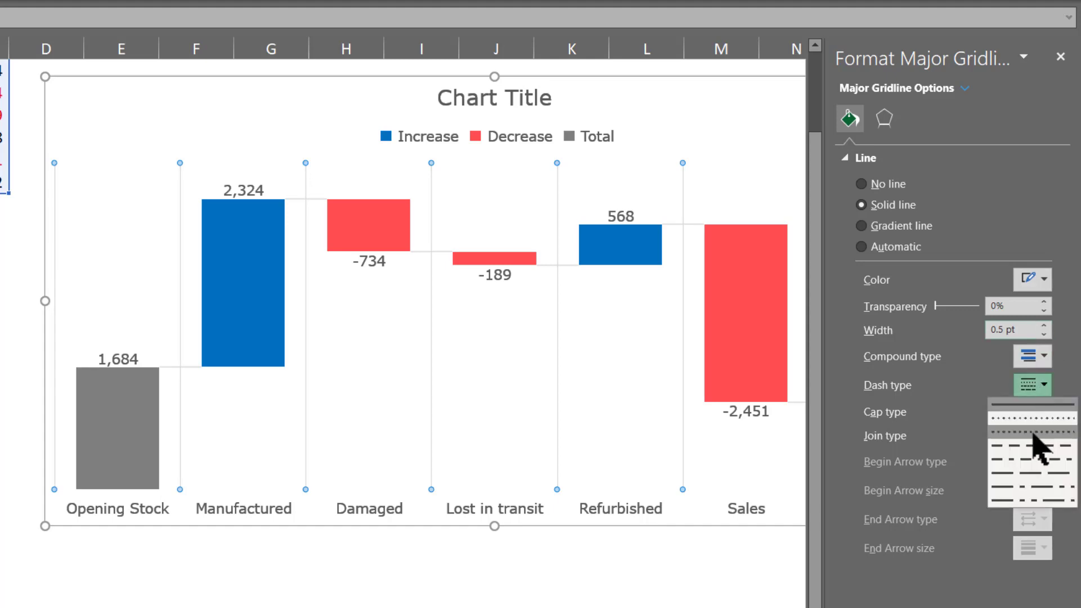
left_click(1037, 458)
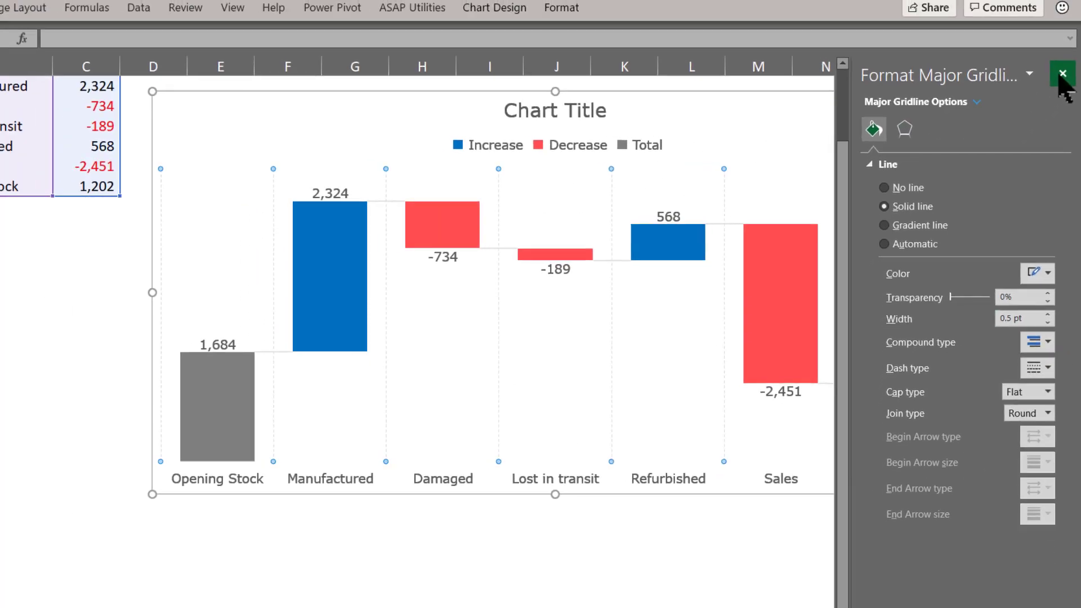
left_click(1060, 57)
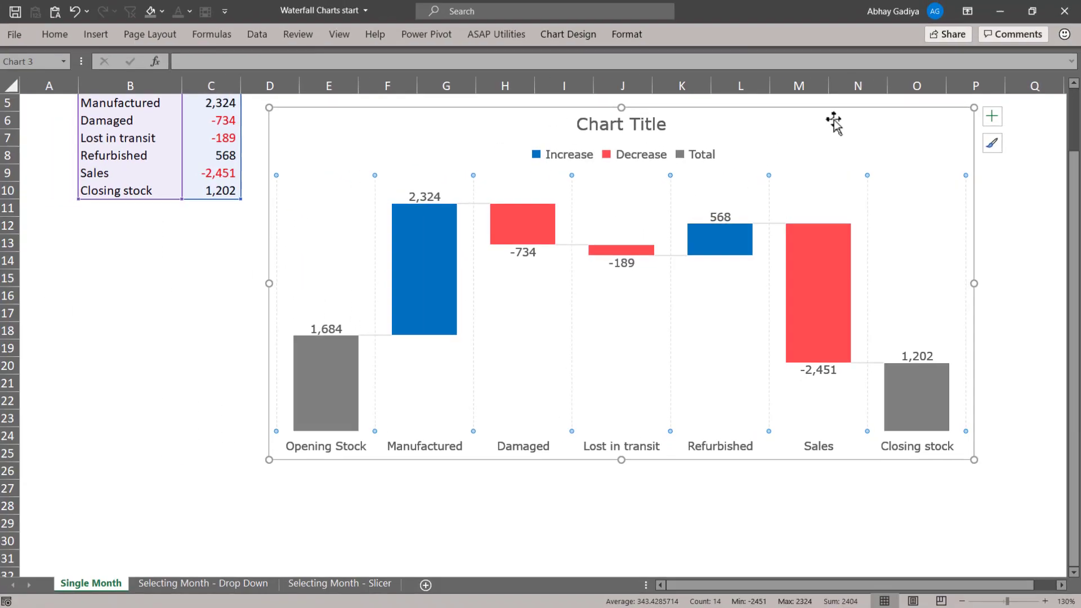
Set the shape outline of the chart area to No Outline
left_click(628, 34)
left_click(557, 72)
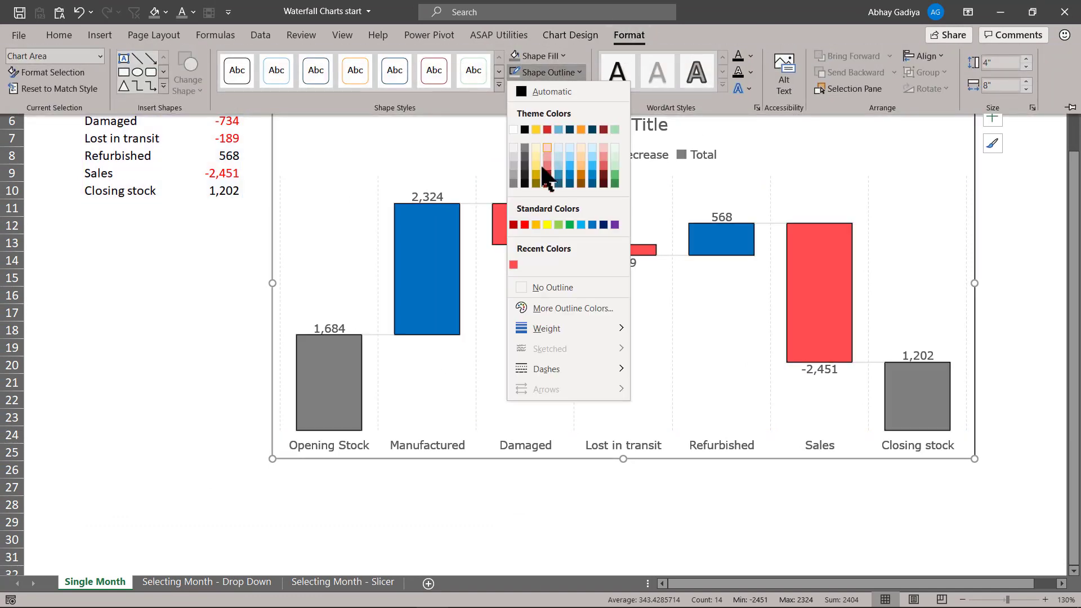
left_click(554, 285)
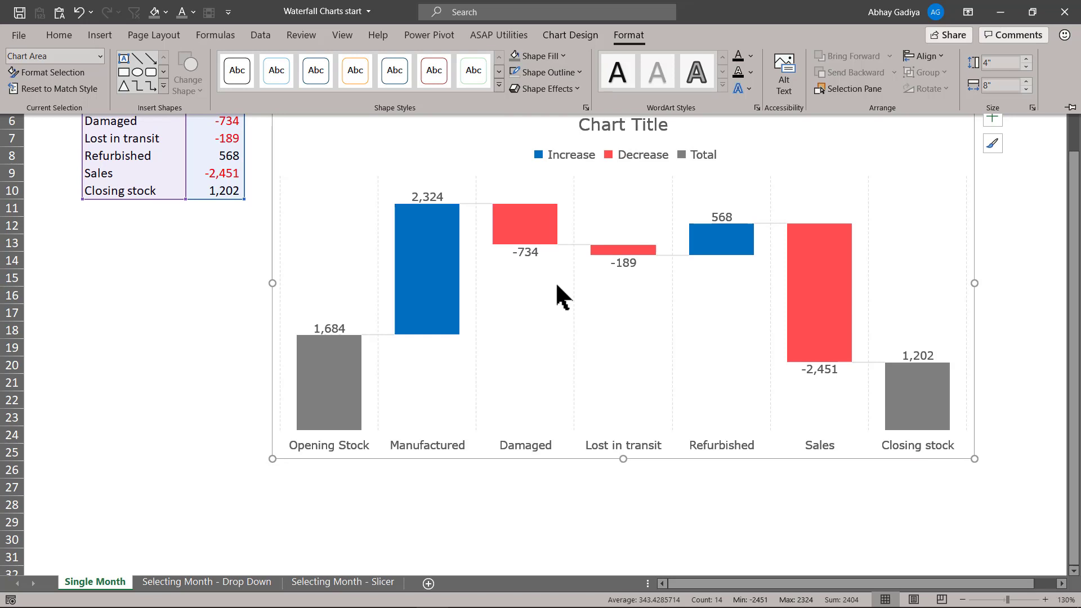
Delete the chart title placeholder from the waterfall chart
left_click(612, 127)
left_click(612, 127)
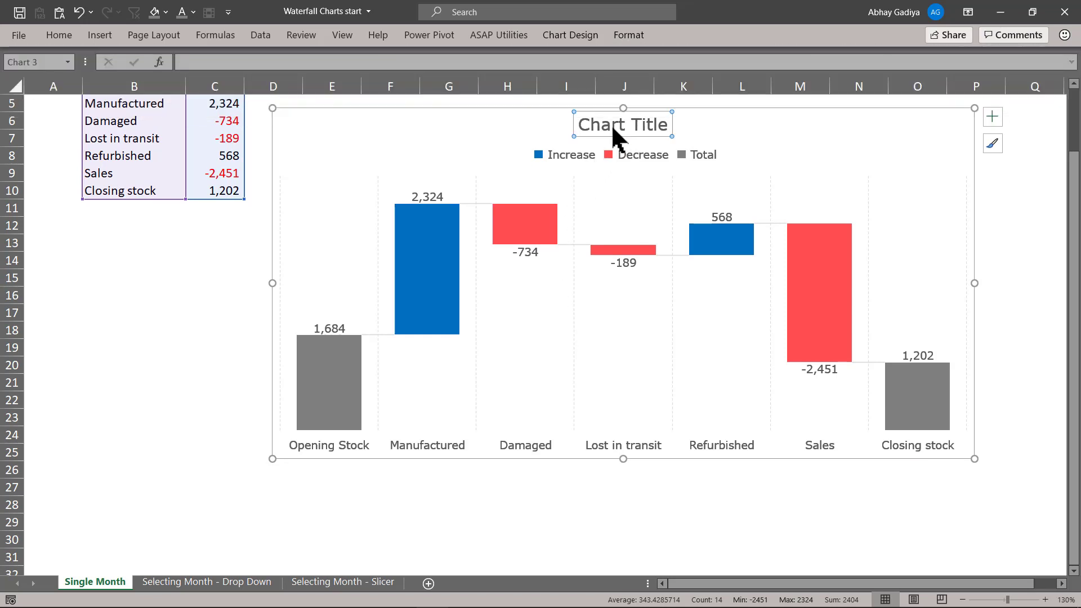
key("Delete")
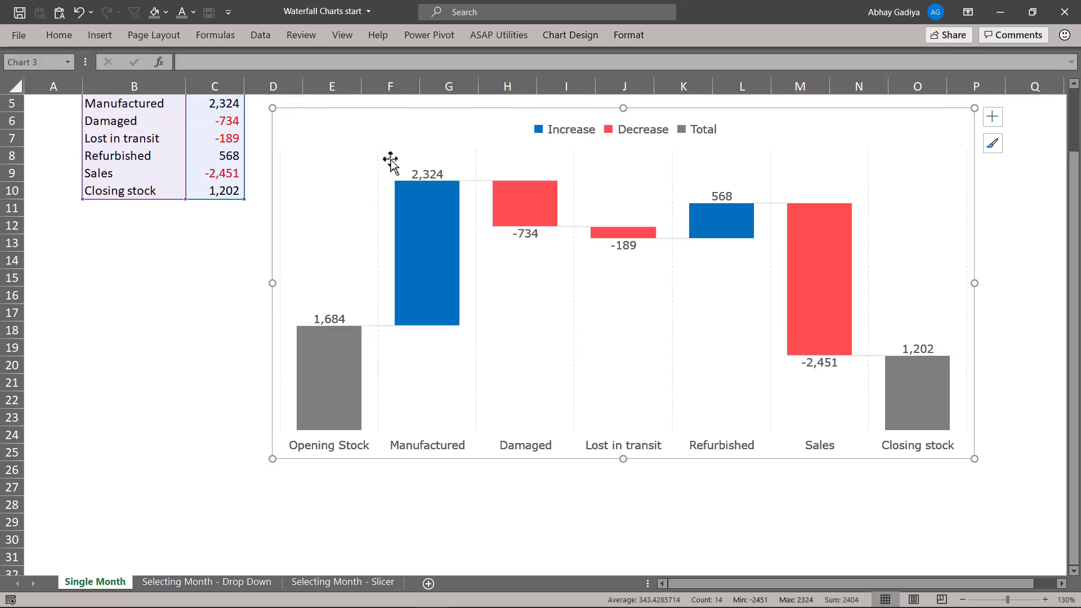
Shift the chart slightly down and to the left, leaving room above it, and deselect it
scroll(390, 160, "up", 2)
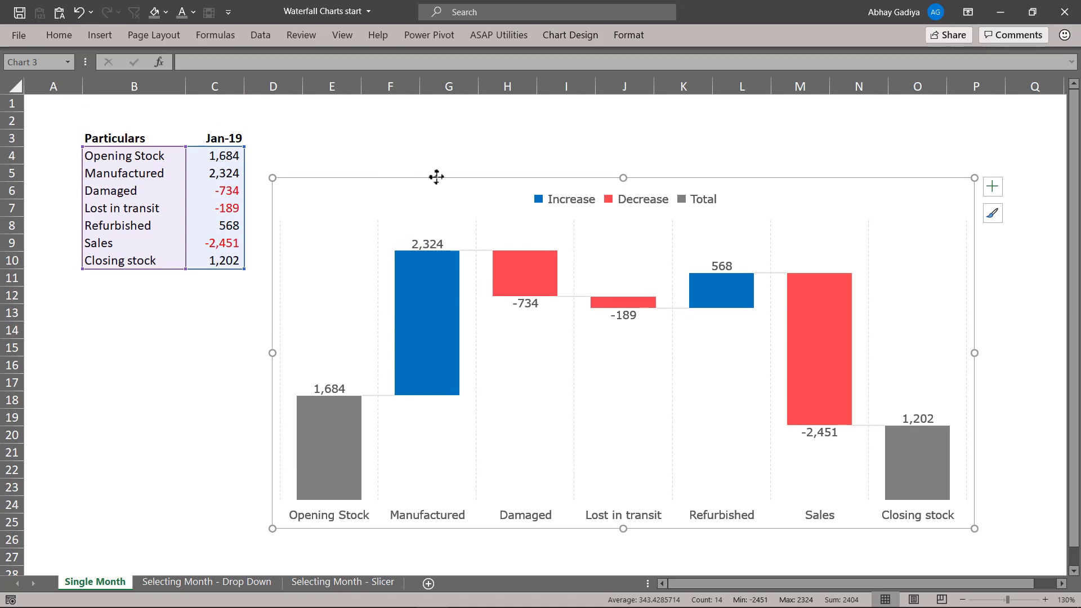
left_click_drag(437, 177, 430, 185)
left_click(359, 162)
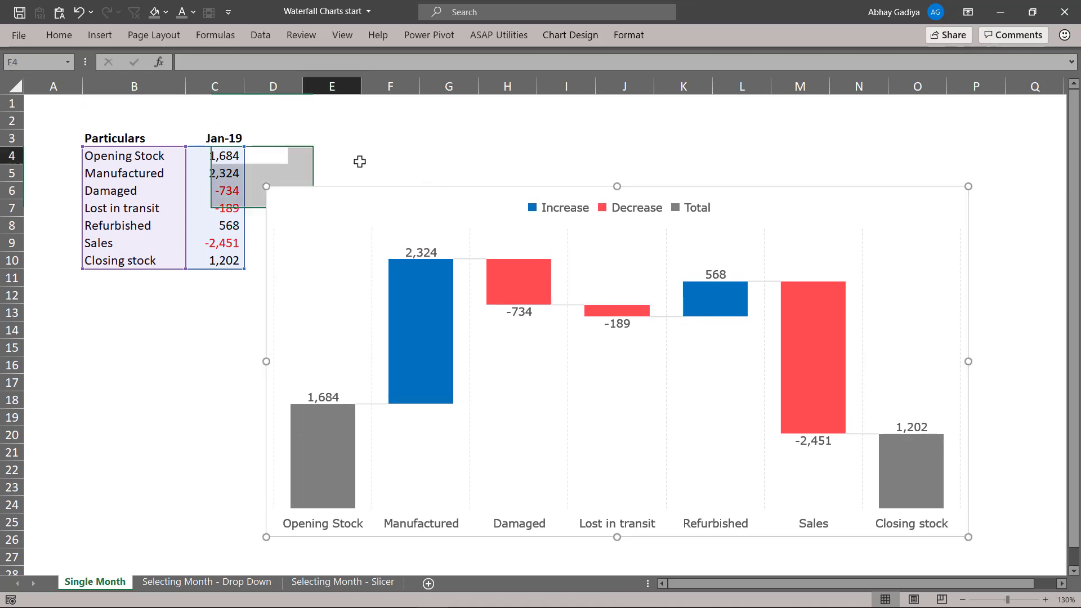
Insert a wide text box just above the chart reading "Movement of stock for the month of Jan-2019"
left_click(105, 33)
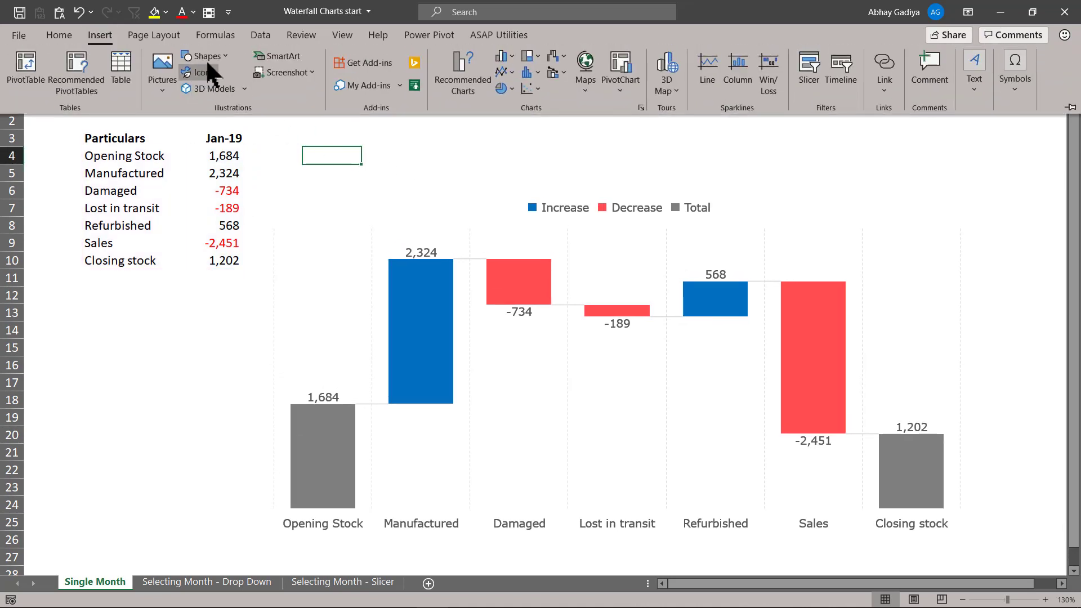
left_click(205, 56)
left_click(186, 92)
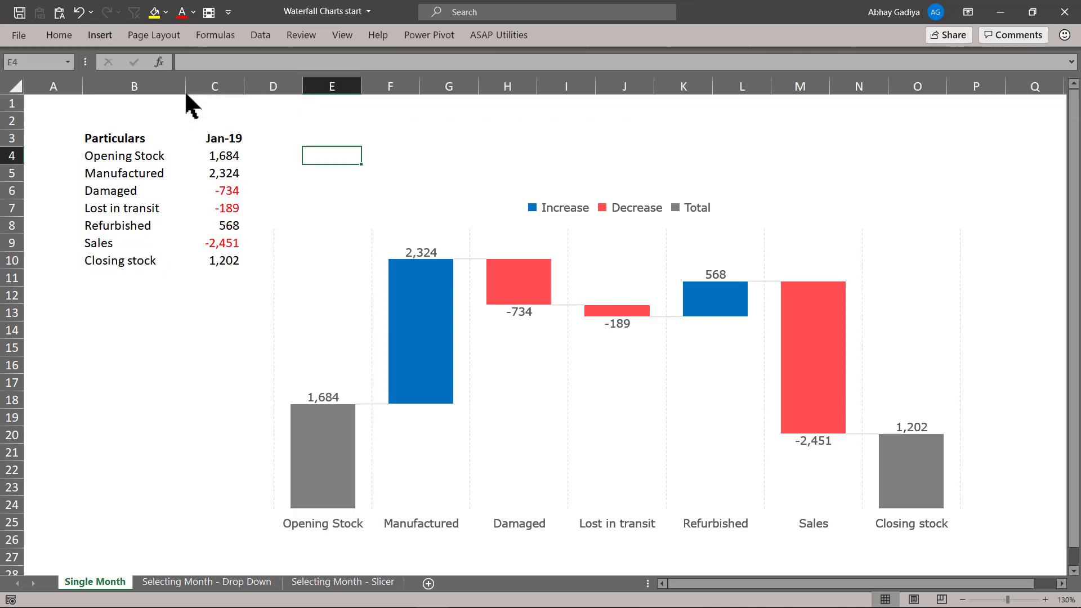
left_click_drag(293, 164, 958, 190)
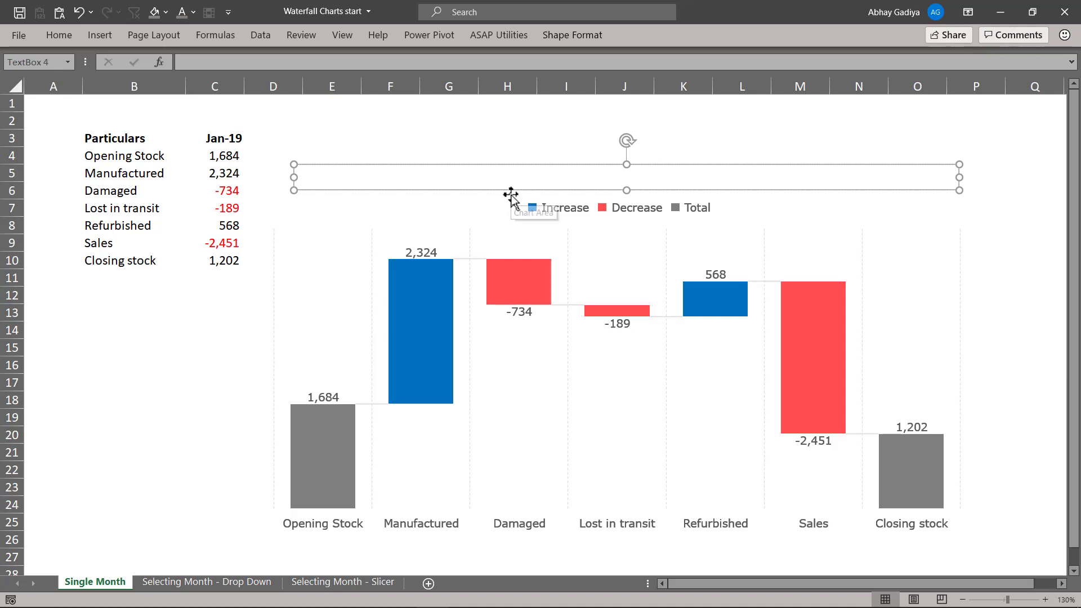
type("MOvement of stock for")
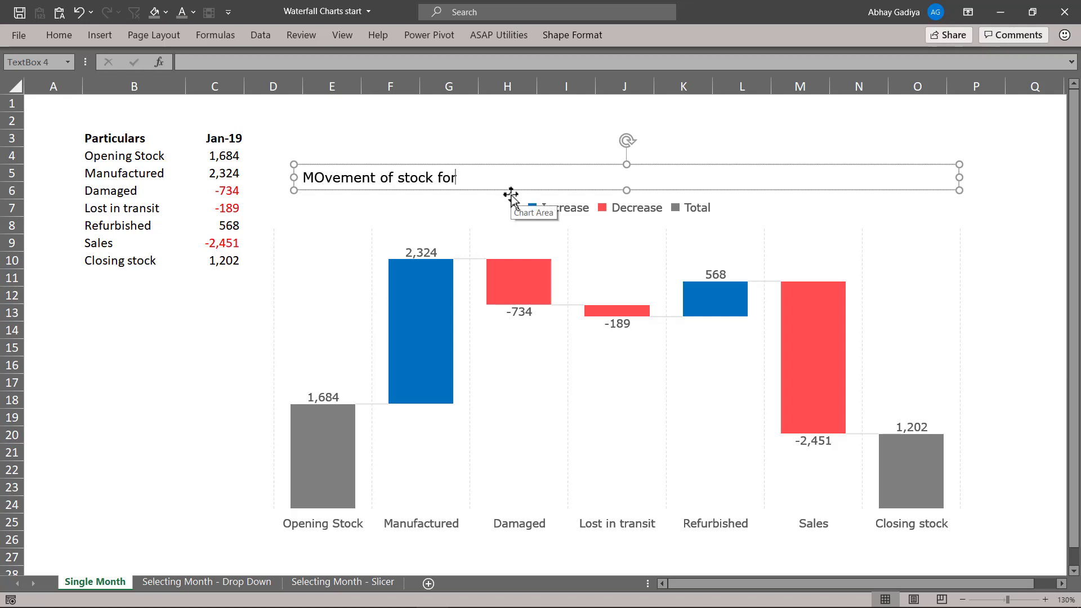
type(" the month of Jan-2019")
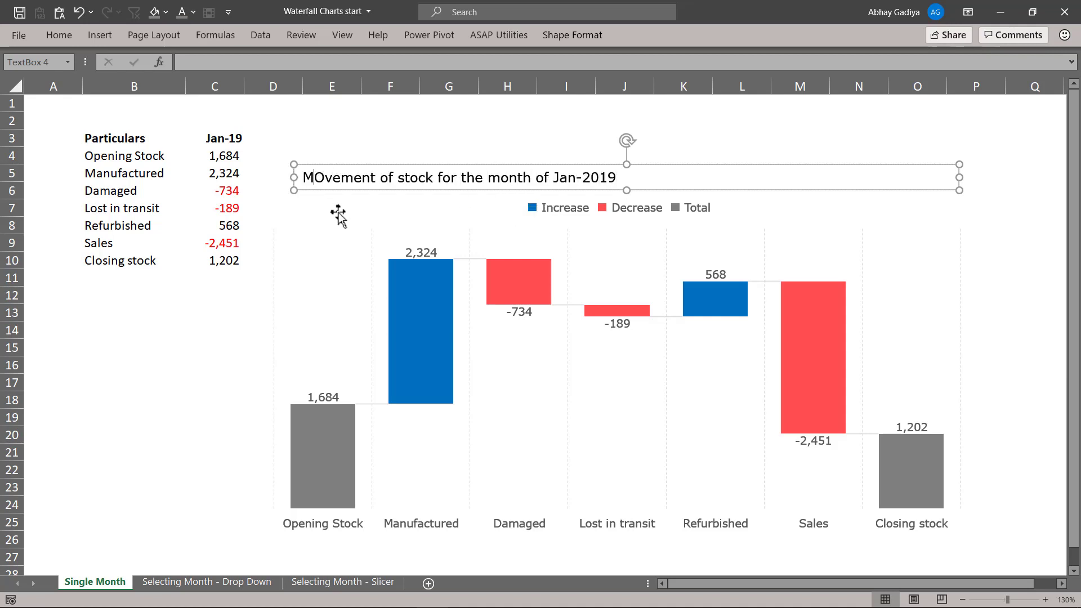
key("Delete")
type("o")
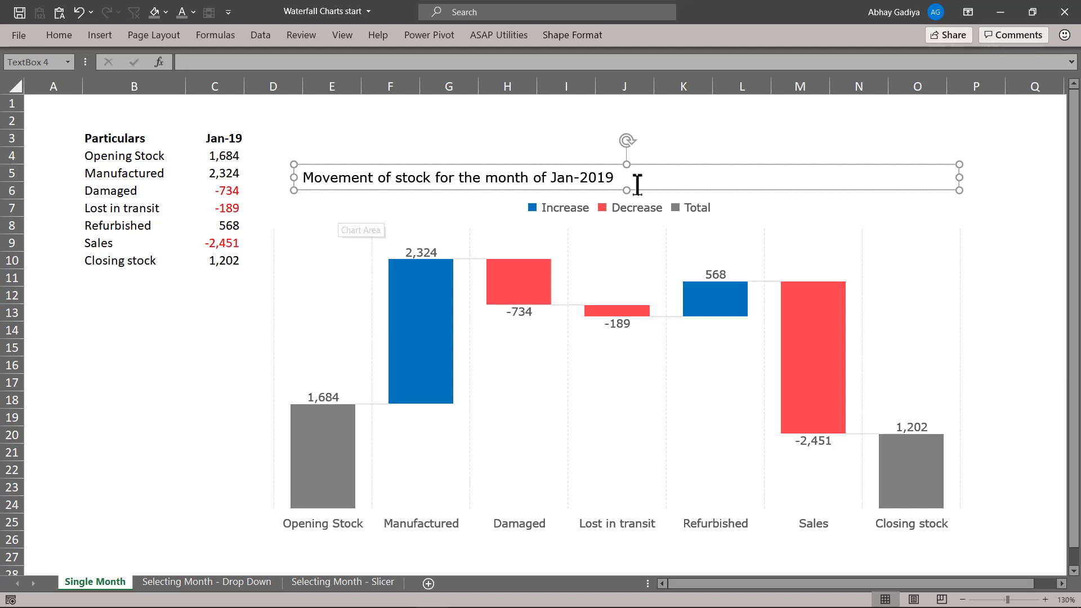
Format "Jan-2019" in the title text box as 14 pt, blue and bold
left_click_drag(613, 179, 567, 179)
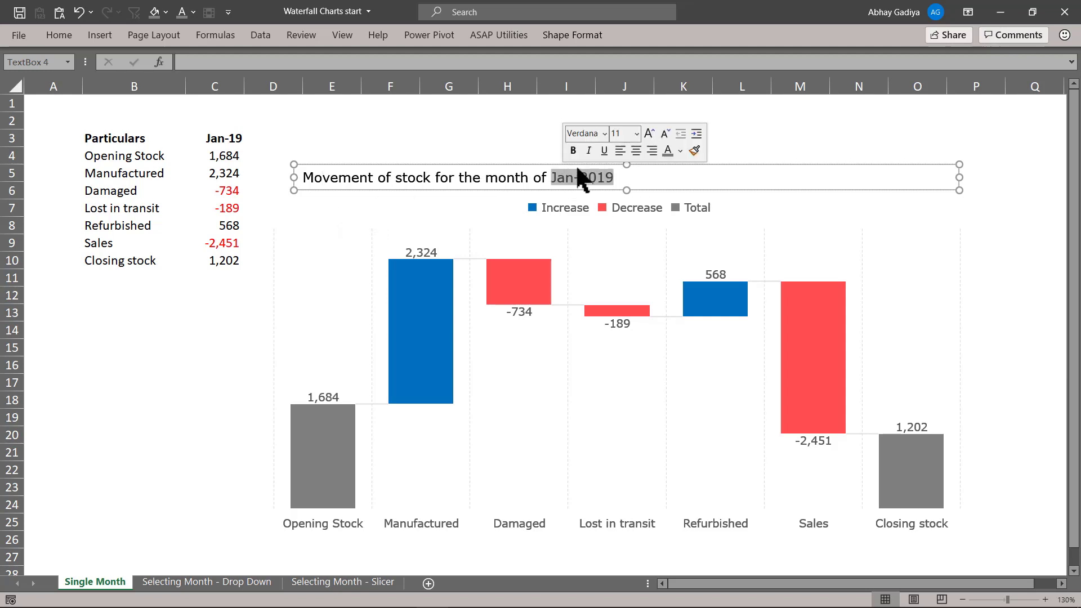
left_click(636, 133)
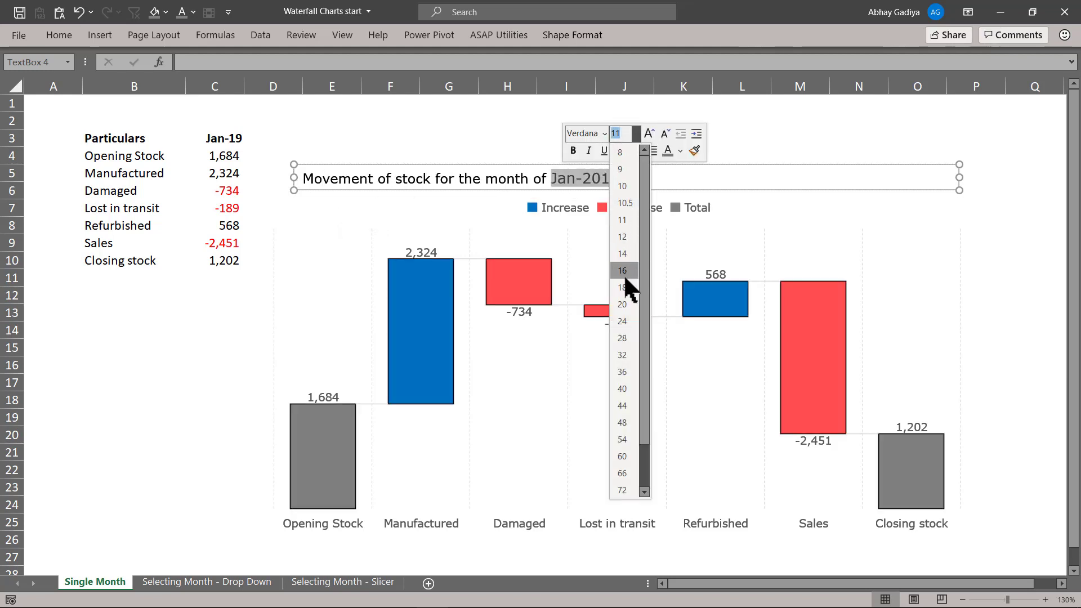
left_click(626, 251)
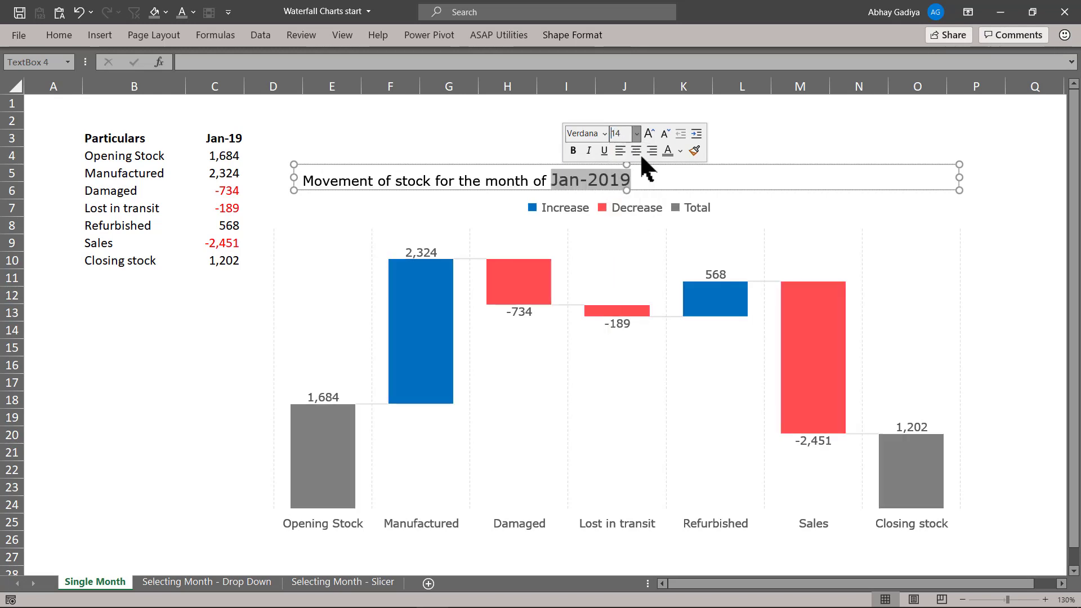
left_click(680, 151)
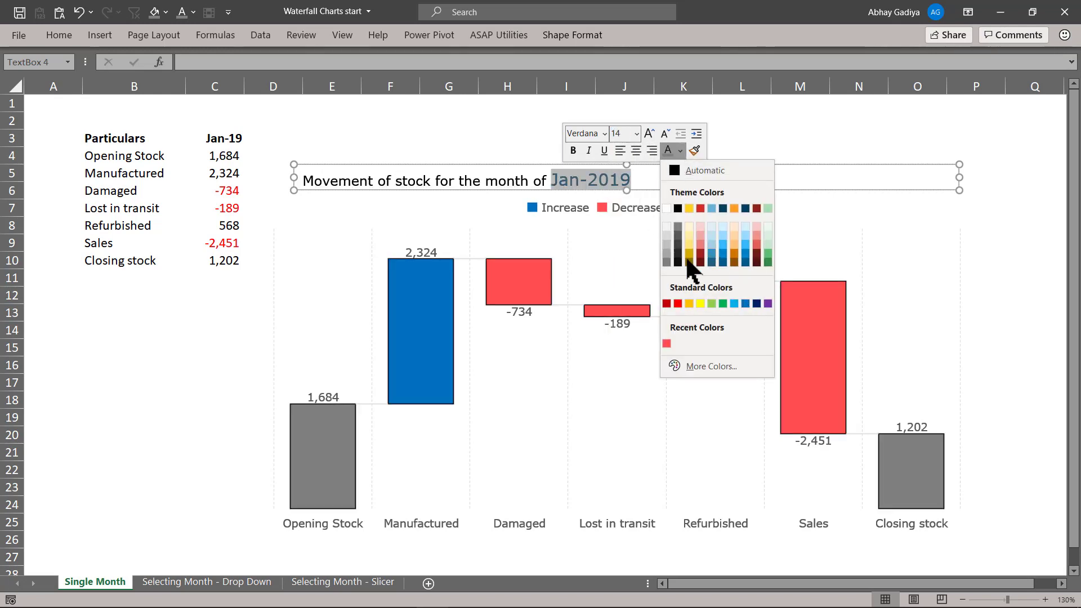
left_click(736, 303)
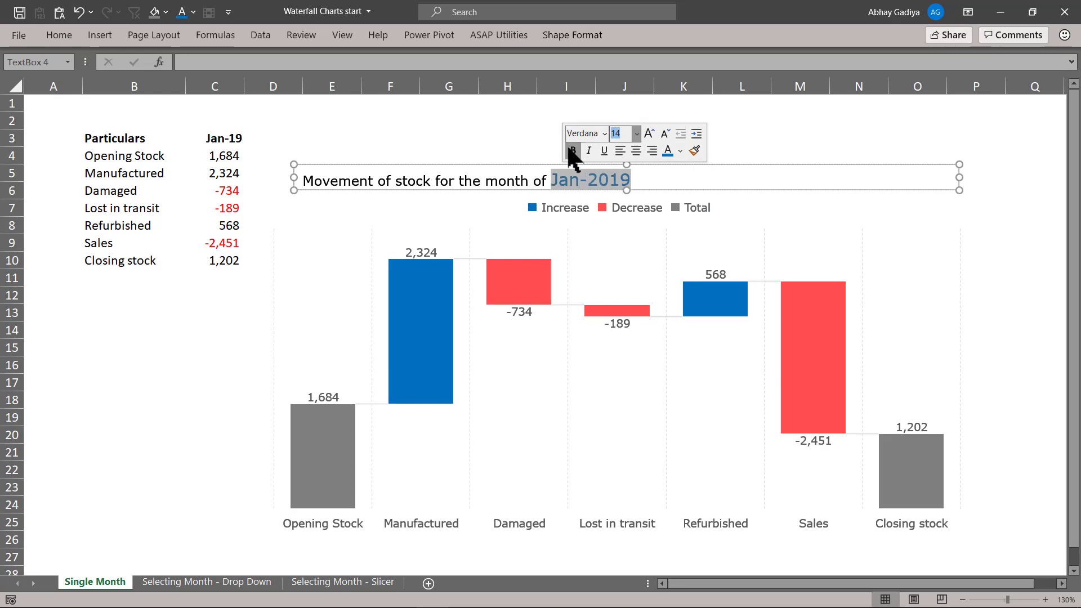
left_click(571, 150)
Centre the title text and shrink "Movement of stock for the month of" by two font sizes
left_click_drag(550, 181, 322, 178)
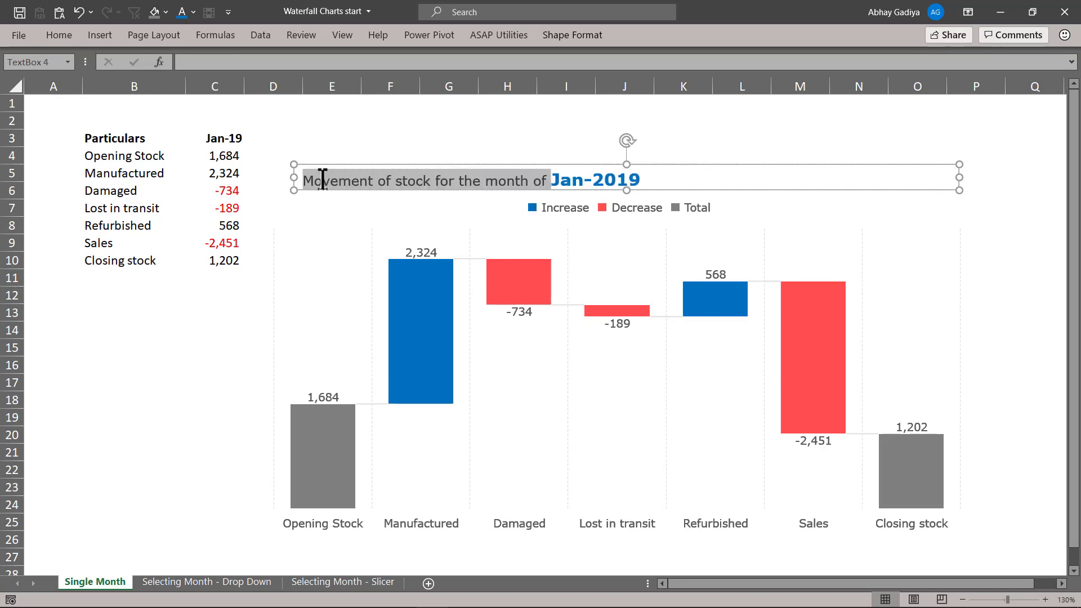
left_click(389, 158)
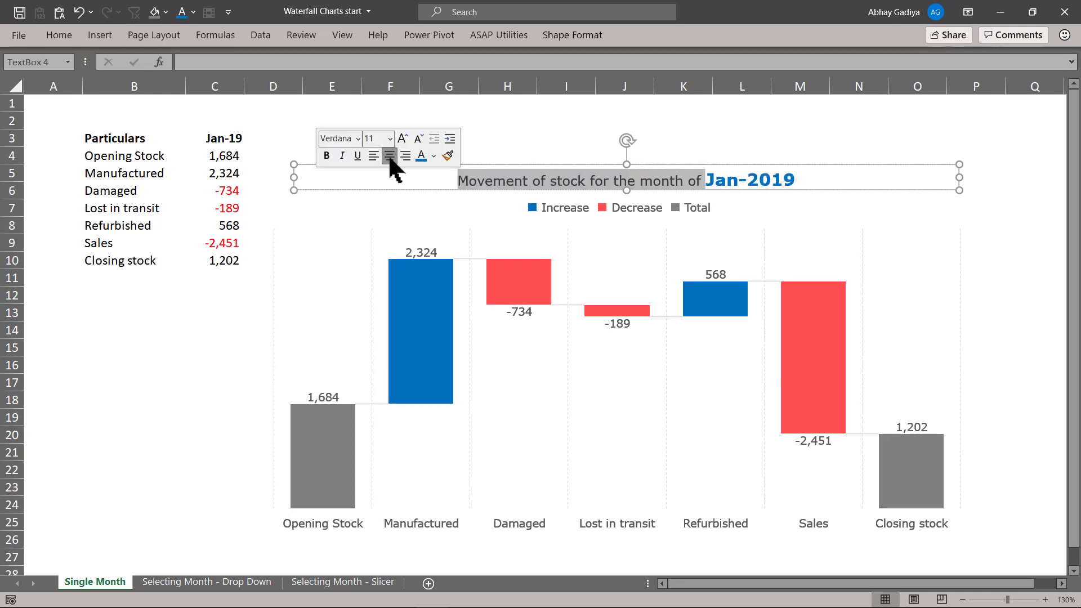
left_click(424, 141)
left_click(424, 141)
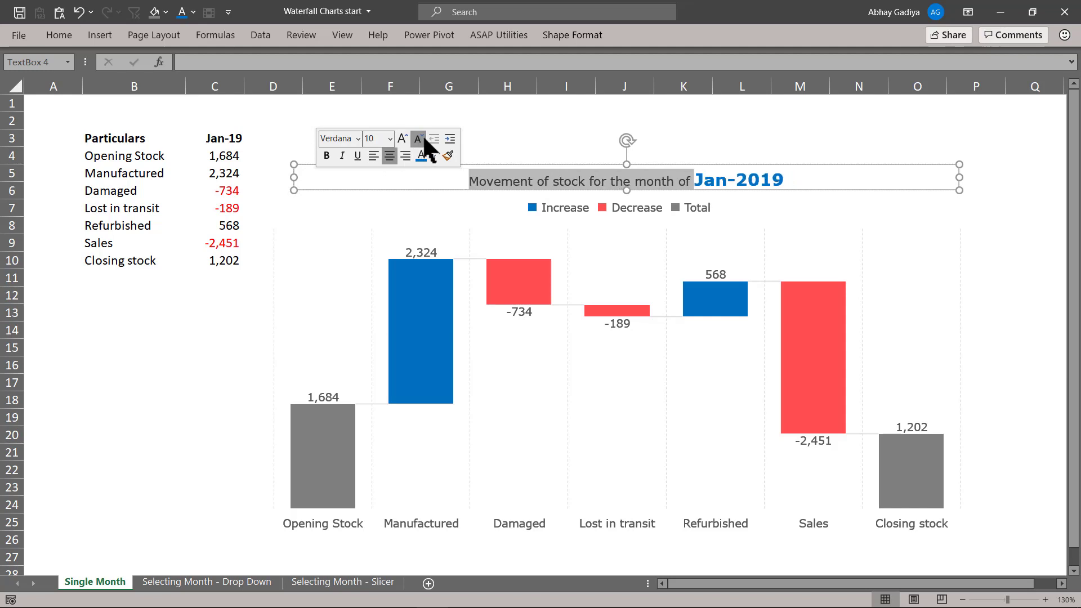
left_click(505, 141)
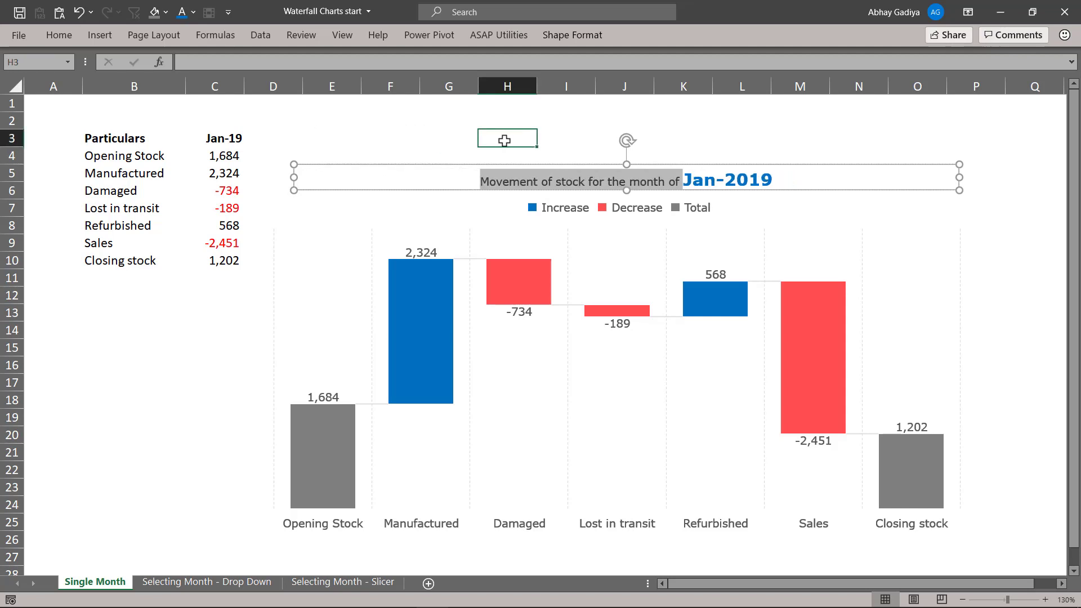
Remove the outline of the title text box and deselect it
left_click(441, 169)
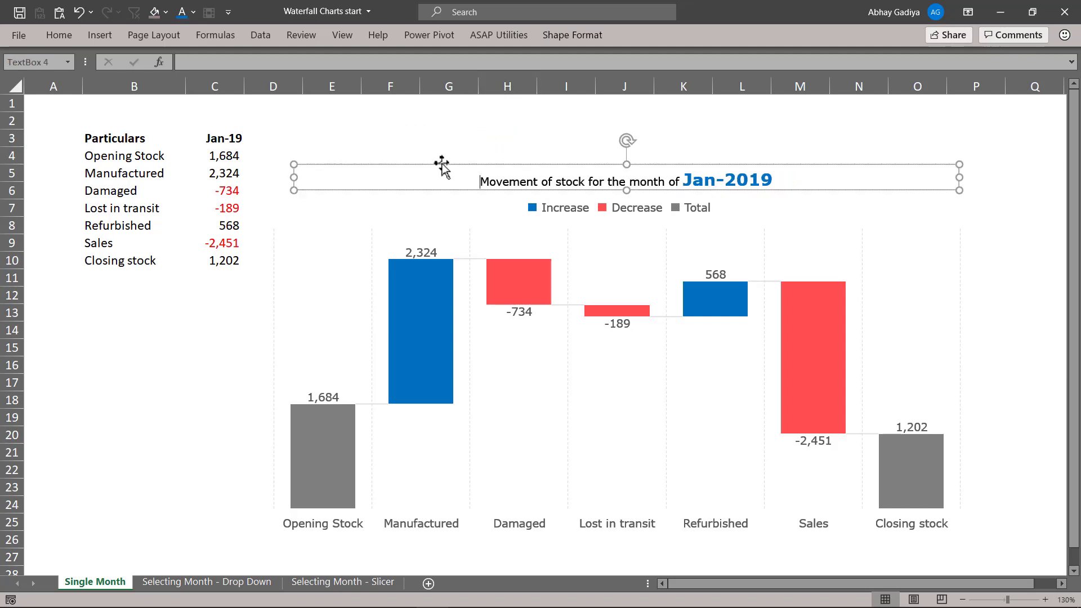
double_click(460, 141)
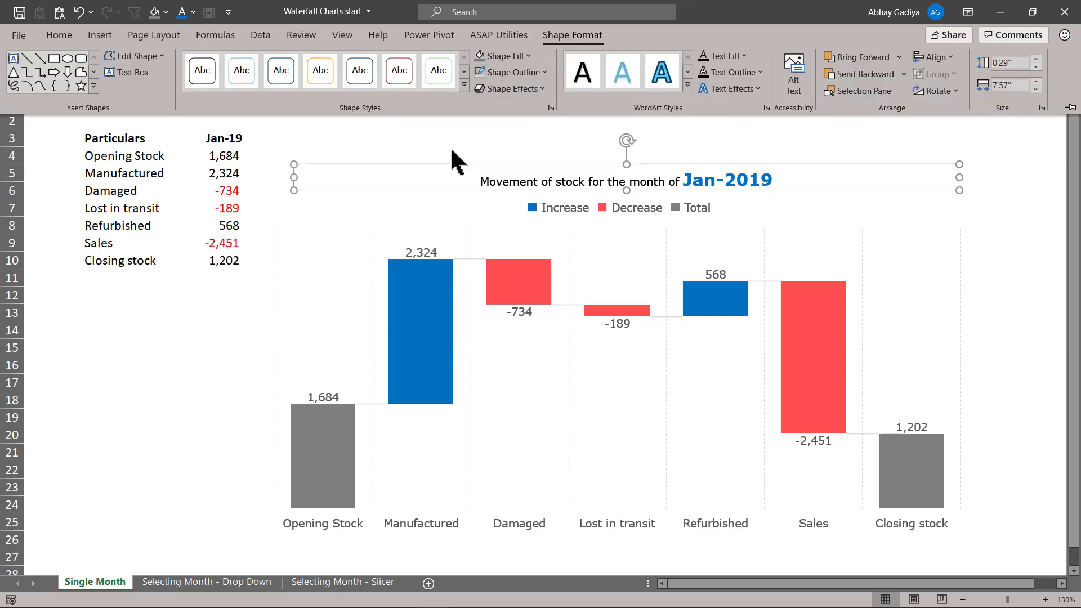
left_click(471, 139)
left_click(473, 141)
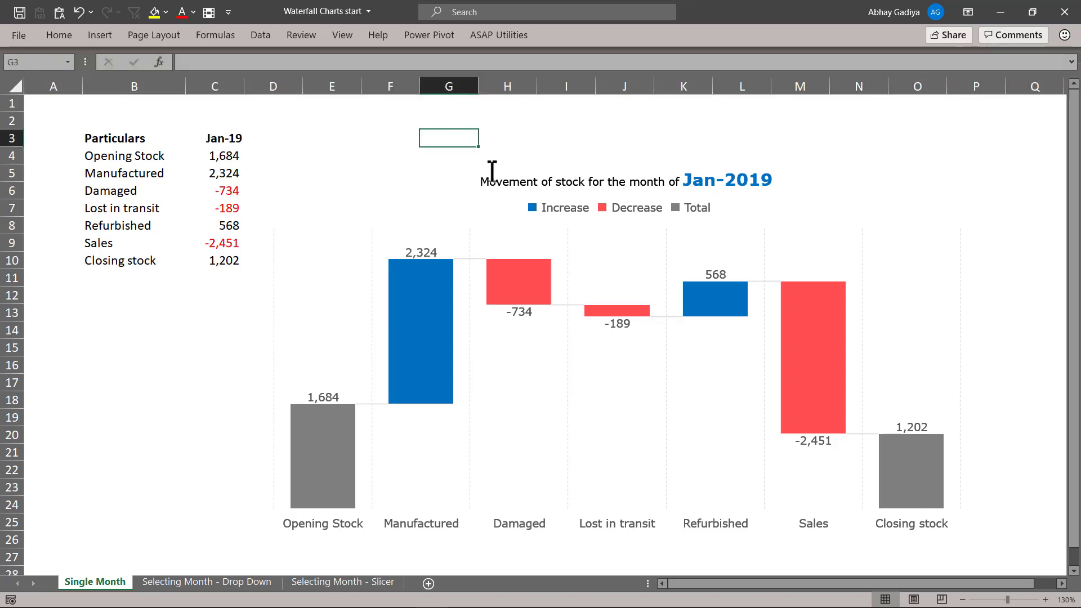